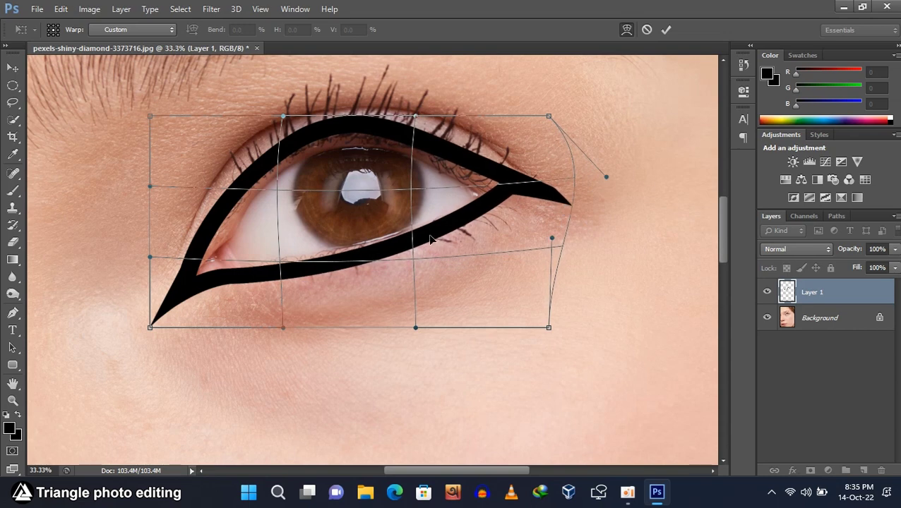
Step: Warp the black eyeliner so its inner-corner tip extends slightly further toward the nose, and apply the transformation
{"action": "left_click_drag", "start_coordinate": [286, 271], "coordinate": [287, 269]}
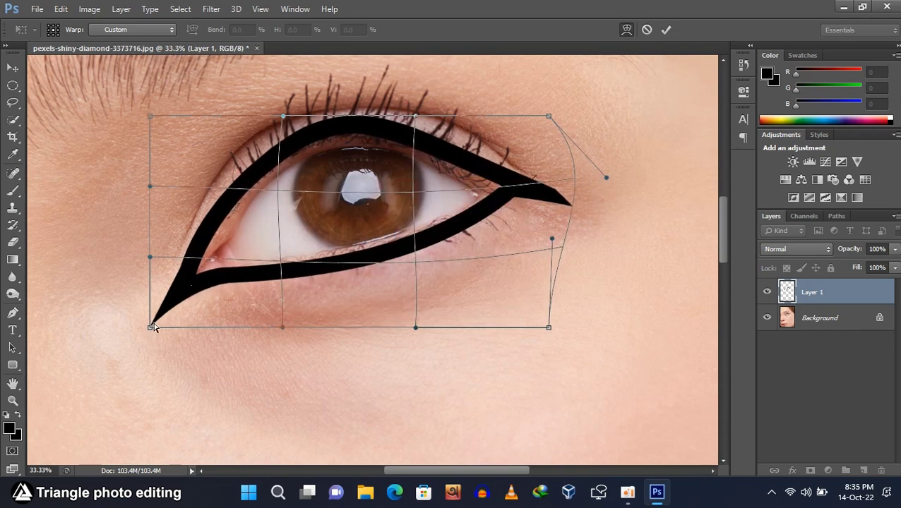
{"action": "left_click_drag", "start_coordinate": [151, 329], "coordinate": [134, 327]}
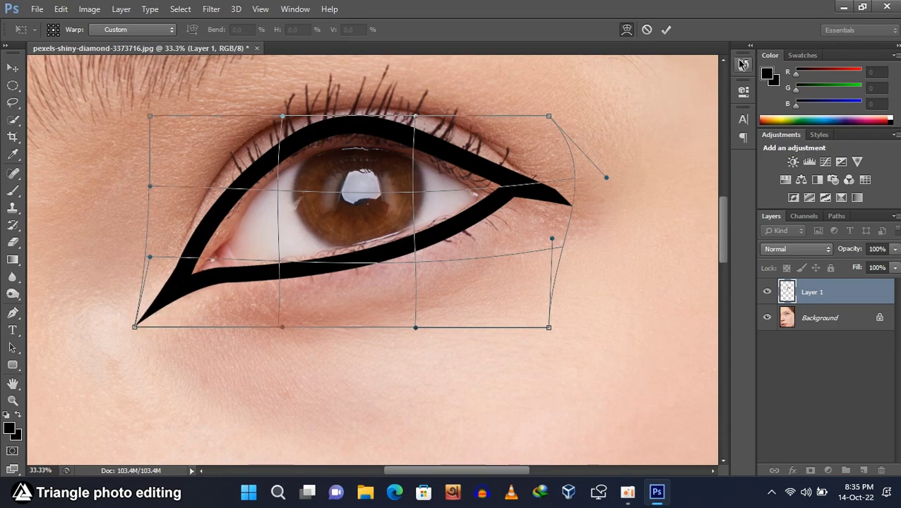
{"action": "left_click", "coordinate": [666, 30]}
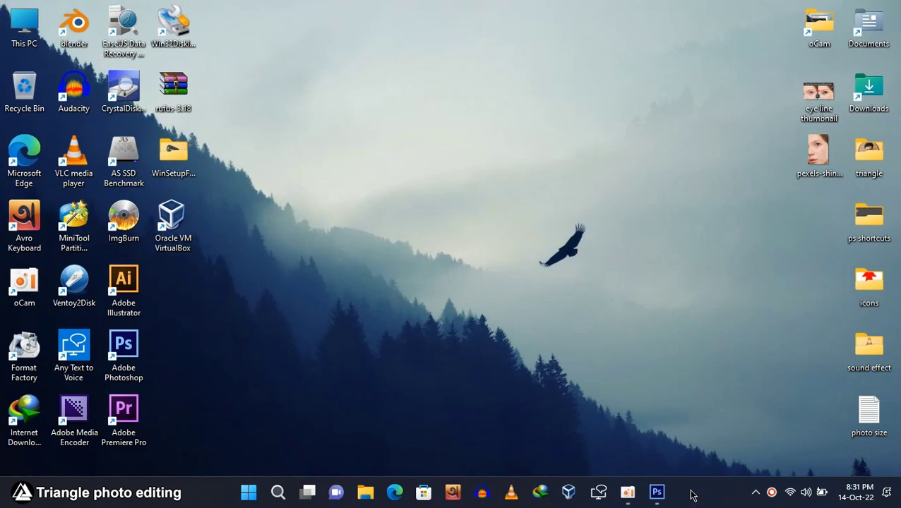
Step: Open pexels-shiny-diamond-3373716.jpg from the desktop in a maximized Photoshop window and add an empty layer above the photo
{"action": "left_click", "coordinate": [657, 495]}
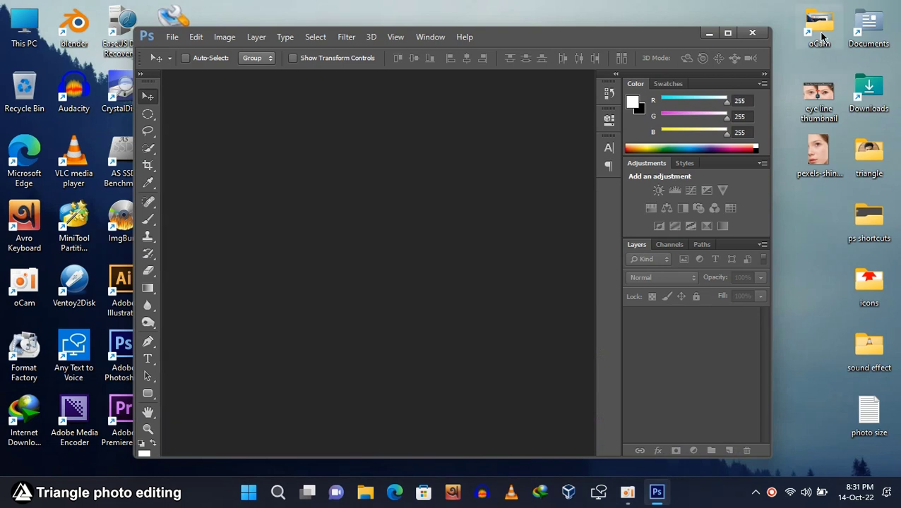
{"action": "left_click_drag", "start_coordinate": [824, 159], "coordinate": [459, 203]}
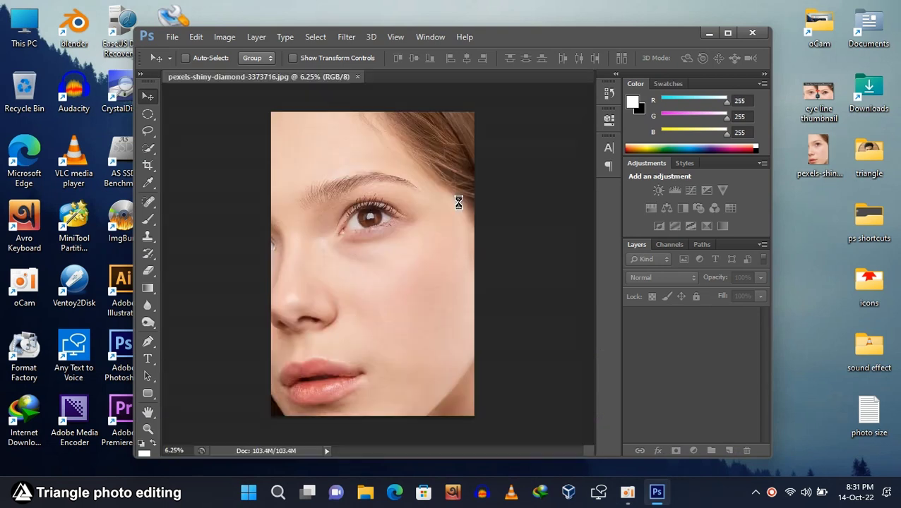
{"action": "left_click", "coordinate": [727, 33]}
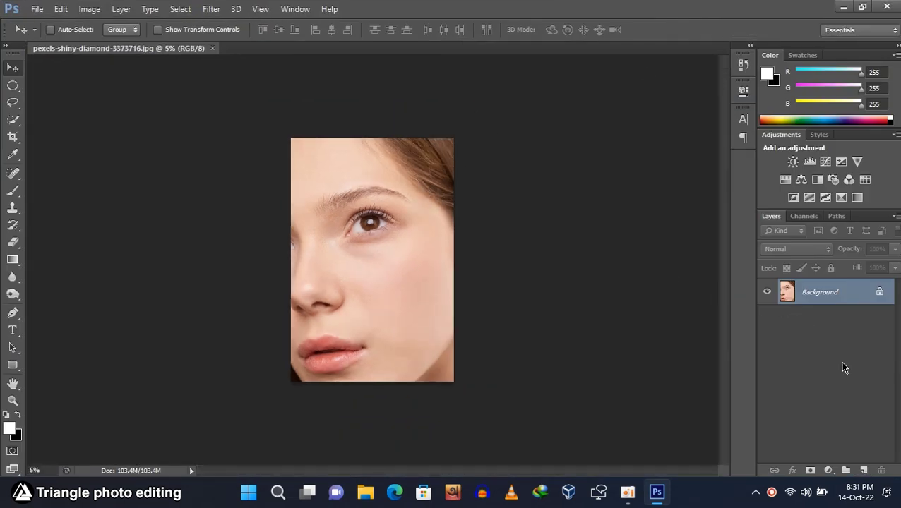
{"action": "left_click", "coordinate": [864, 471]}
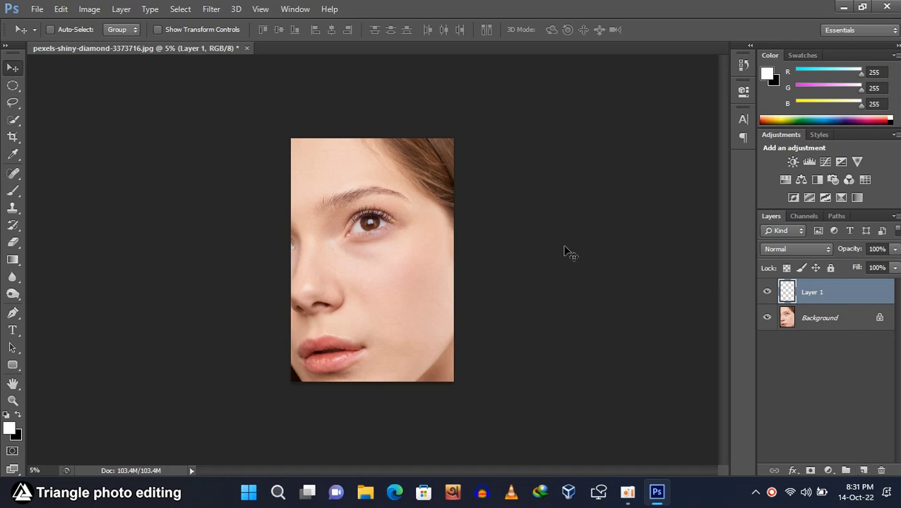
Step: Draw a curved Pen path from outside the inner eye corner along the lower lid to a wing tip beyond the outer corner
{"action": "key", "text": "ctrl+plus"}
{"action": "key", "text": "ctrl+plus"}
{"action": "key", "text": "ctrl+plus"}
{"action": "key", "text": "ctrl+plus"}
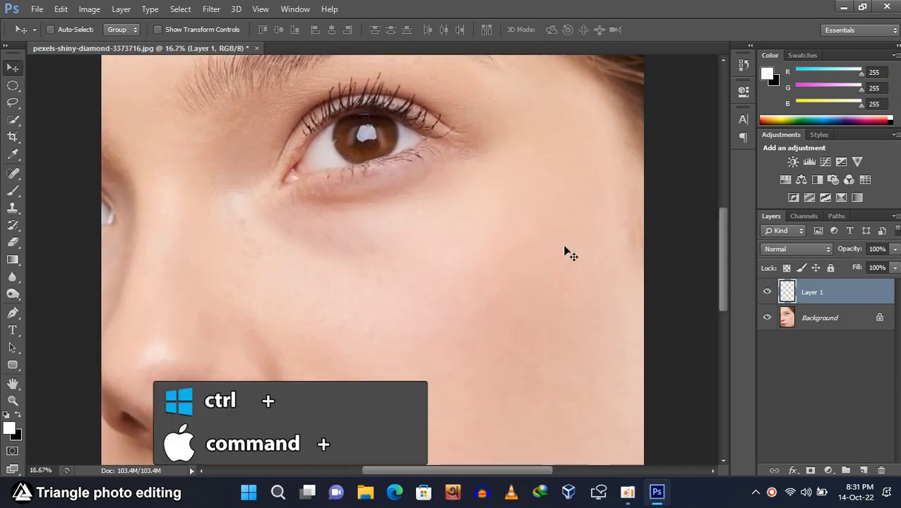
{"action": "scroll", "coordinate": [394, 150], "scroll_direction": "up", "scroll_amount": 3}
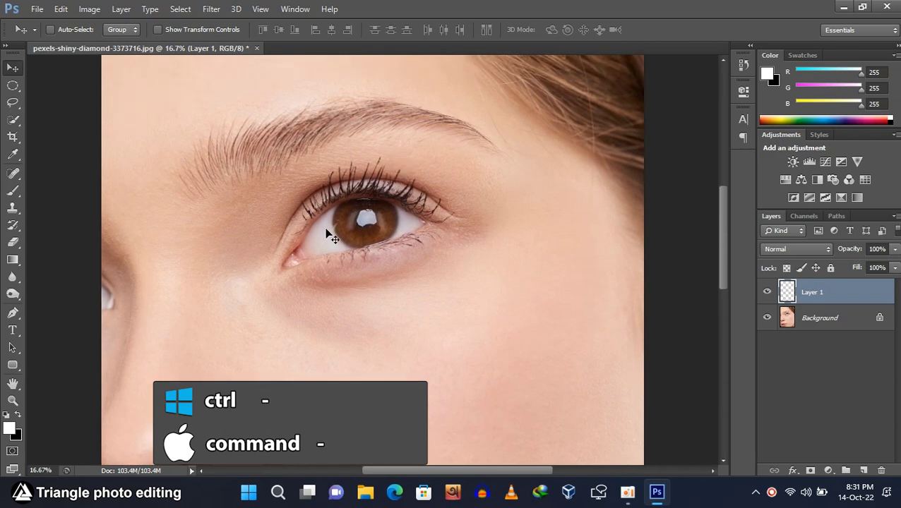
{"action": "left_click", "coordinate": [12, 314]}
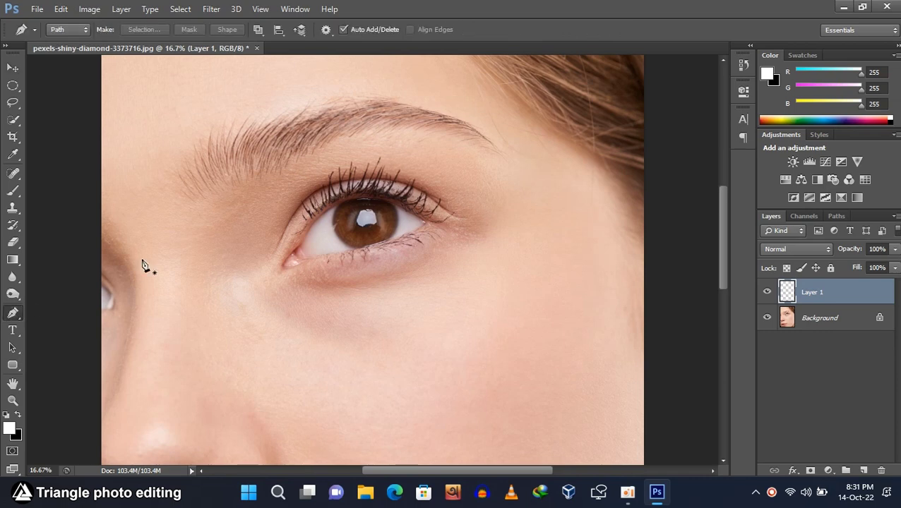
{"action": "left_click", "coordinate": [261, 288]}
{"action": "left_click_drag", "start_coordinate": [302, 267], "coordinate": [323, 263]}
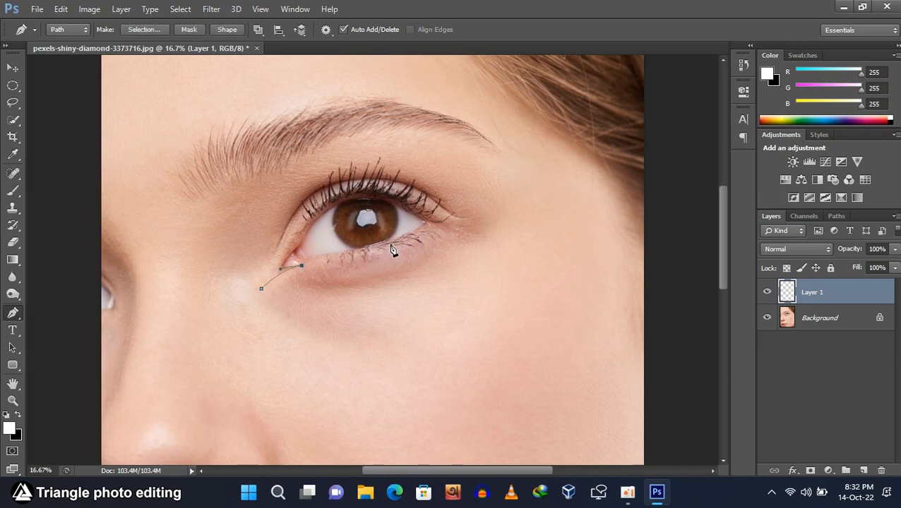
{"action": "left_click_drag", "start_coordinate": [438, 224], "coordinate": [473, 189]}
{"action": "left_click", "coordinate": [461, 234]}
Step: Continue the path over the upper lid back to its starting point, close it and convert it to a selection
{"action": "key", "text": "ctrl+plus"}
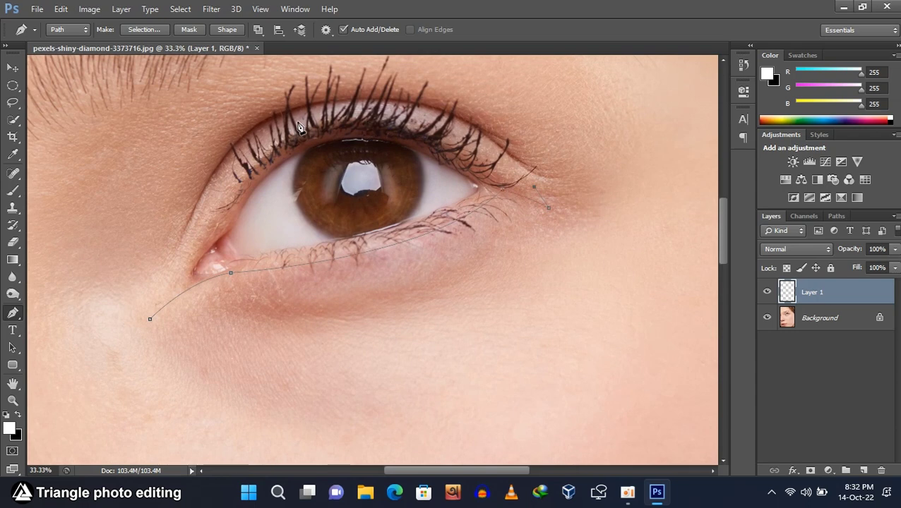
{"action": "left_click_drag", "start_coordinate": [181, 259], "coordinate": [153, 341]}
{"action": "left_click", "coordinate": [181, 260]}
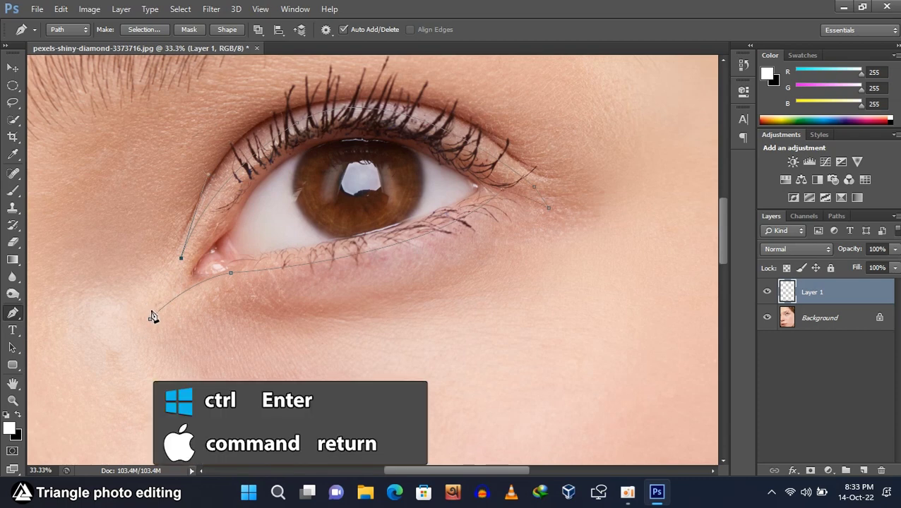
{"action": "left_click", "coordinate": [151, 316]}
{"action": "key", "text": "ctrl+Return"}
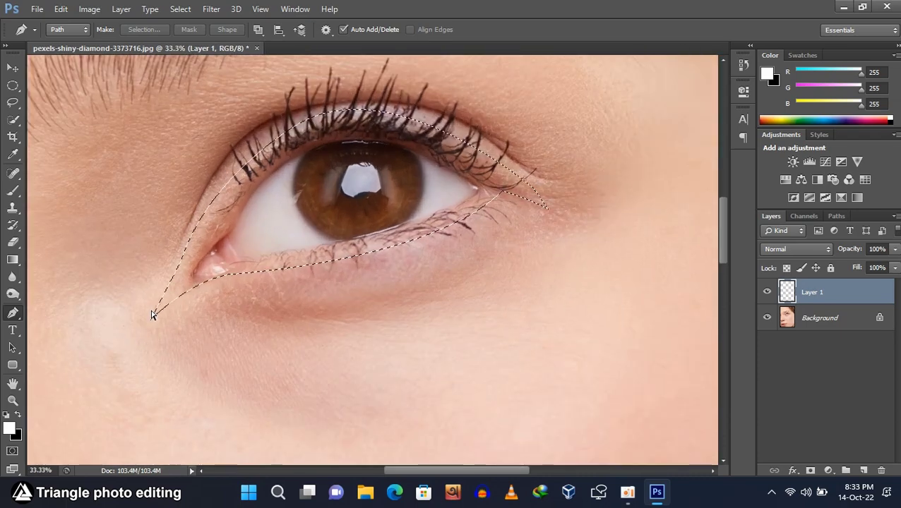
Step: Stroke the eye-shaped selection on the new layer with a 50 px white line placed inside
{"action": "key", "text": "ctrl+minus"}
{"action": "left_click", "coordinate": [61, 8]}
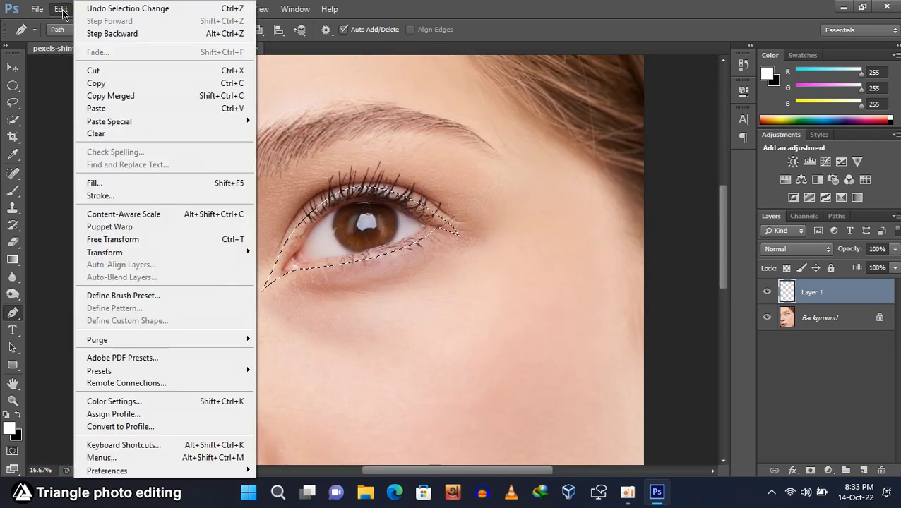
{"action": "left_click", "coordinate": [134, 195]}
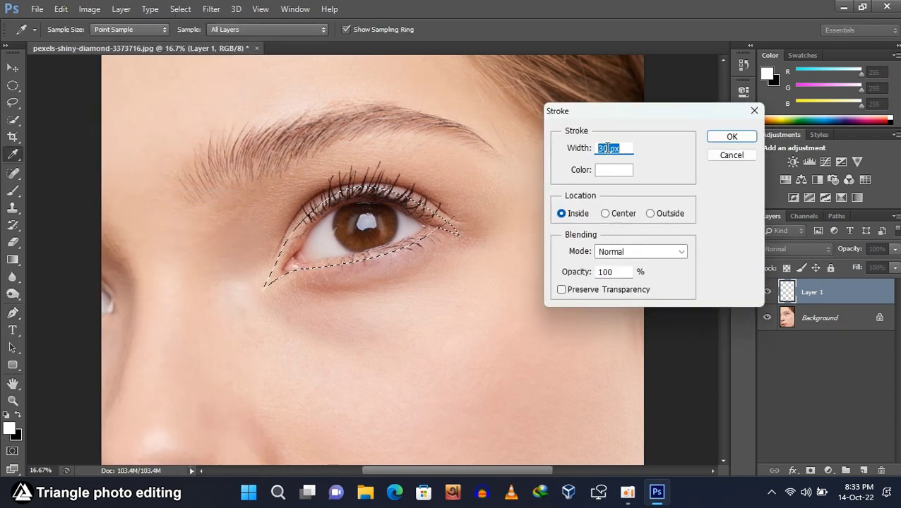
{"action": "left_click_drag", "start_coordinate": [608, 148], "coordinate": [555, 155]}
{"action": "type", "text": "50"}
{"action": "left_click", "coordinate": [734, 137]}
{"action": "left_click", "coordinate": [733, 138]}
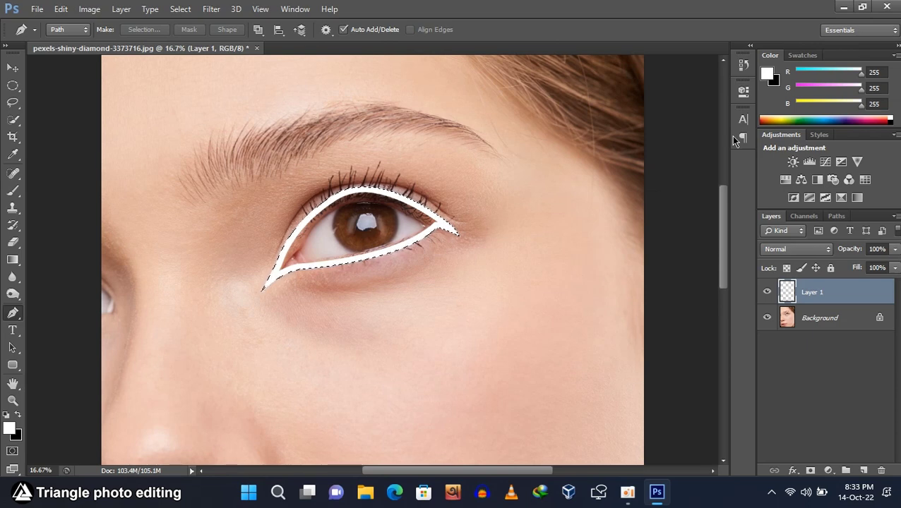
Step: Stroke the same eye-shaped selection again with the colour set to black, 000000
{"action": "left_click", "coordinate": [91, 10]}
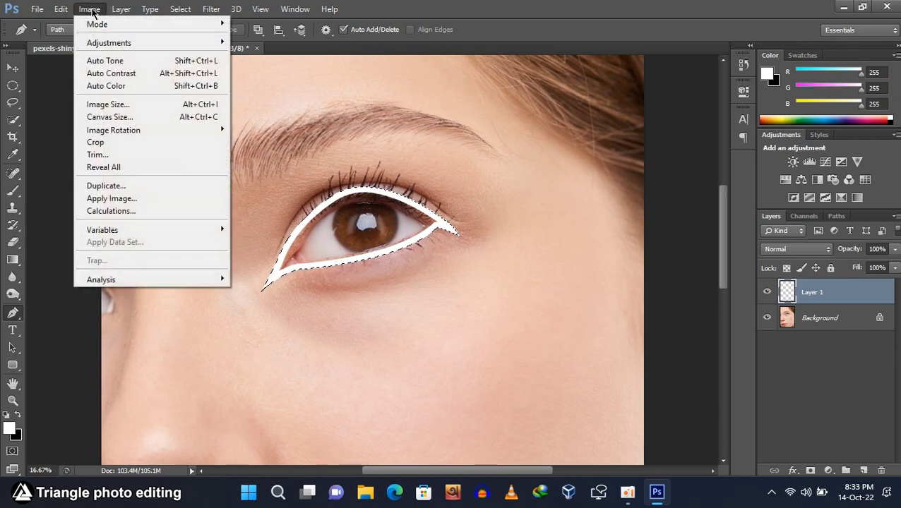
{"action": "mouse_move", "coordinate": [61, 8]}
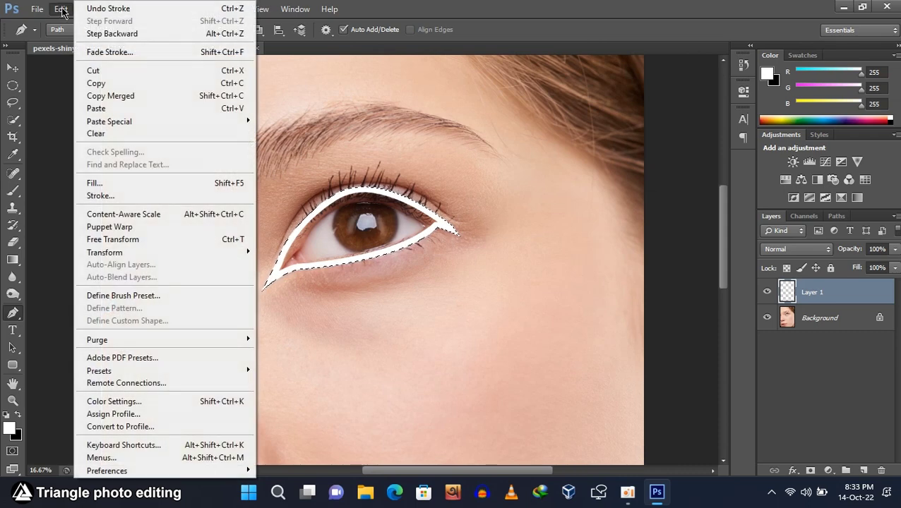
{"action": "left_click", "coordinate": [104, 196]}
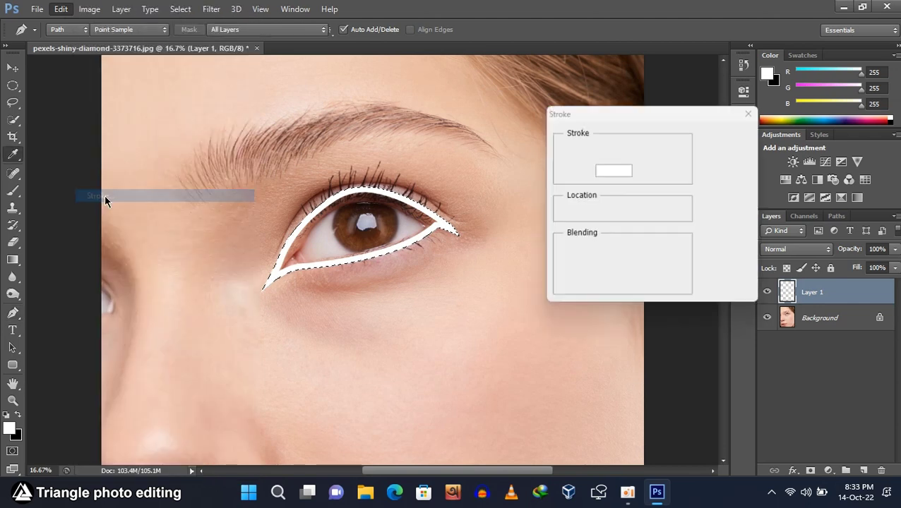
{"action": "left_click", "coordinate": [619, 174]}
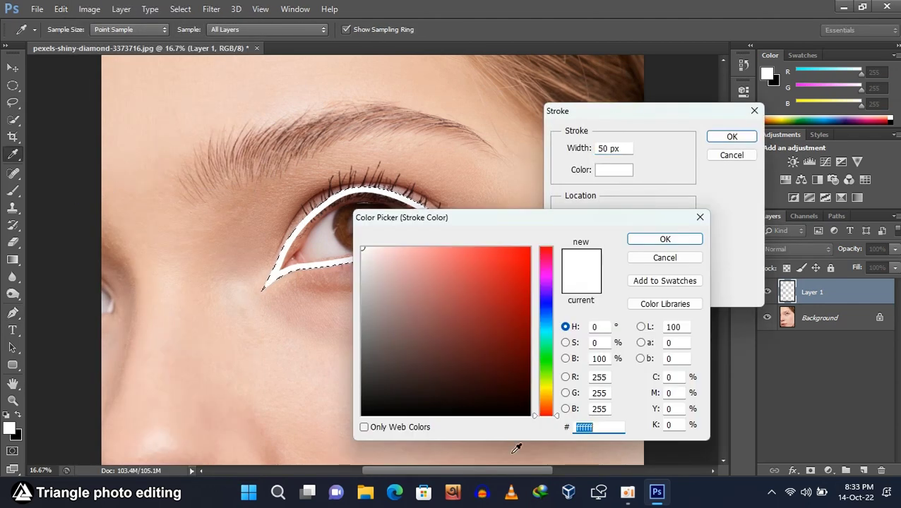
{"action": "type", "text": "000000"}
{"action": "left_click", "coordinate": [666, 239]}
{"action": "left_click", "coordinate": [732, 137]}
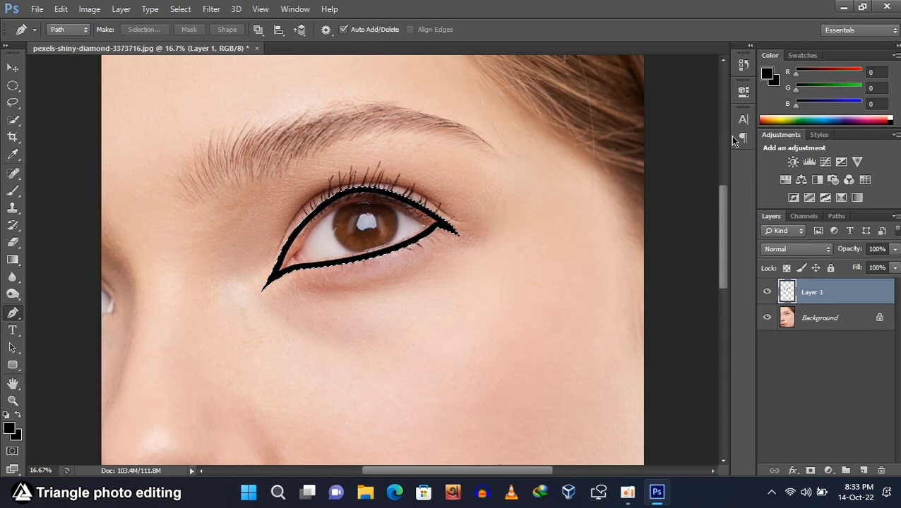
Step: Thicken the black outline with a 70 px stroke inside the selection, and deselect
{"action": "left_click", "coordinate": [61, 8]}
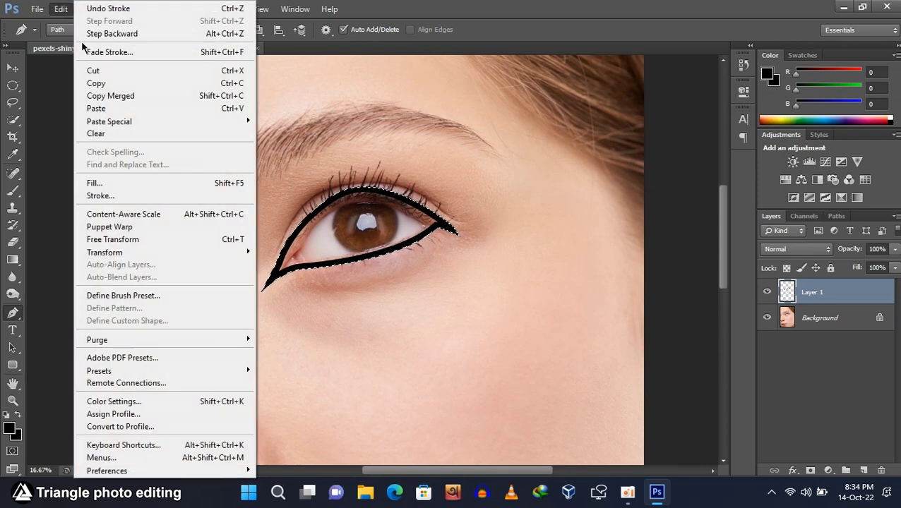
{"action": "left_click", "coordinate": [109, 195]}
{"action": "type", "text": "70"}
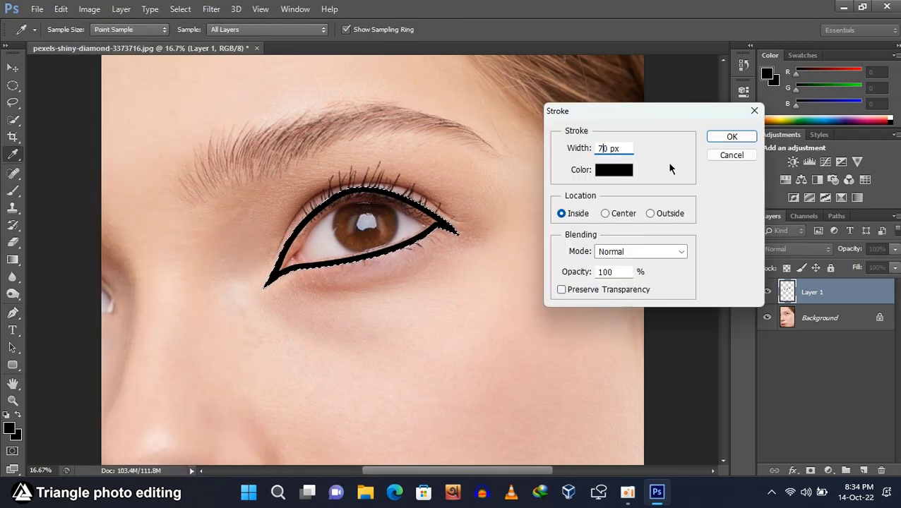
{"action": "left_click", "coordinate": [731, 137]}
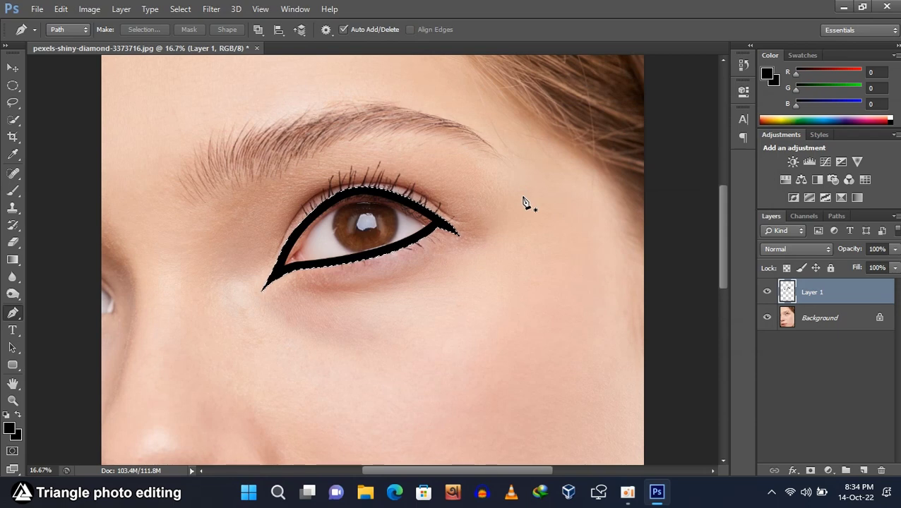
{"action": "key", "text": "ctrl+plus"}
{"action": "key", "text": "ctrl+plus"}
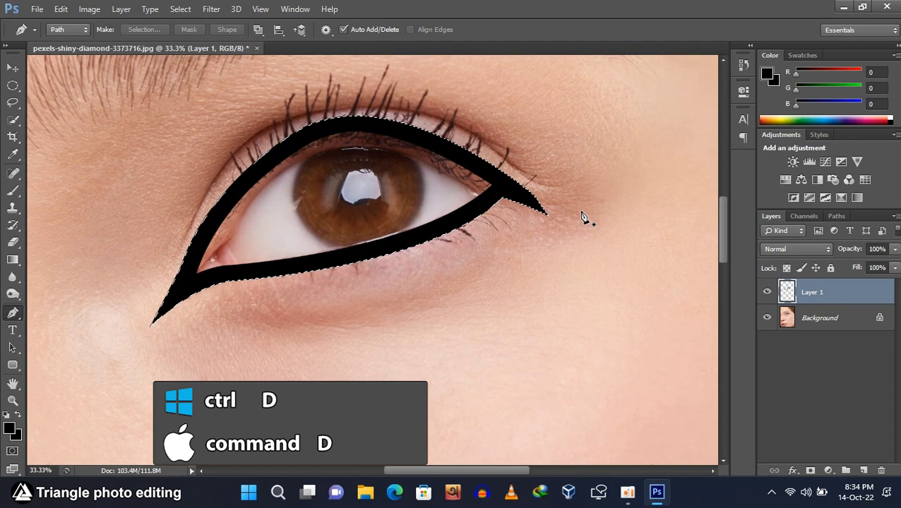
{"action": "key", "text": "ctrl+d"}
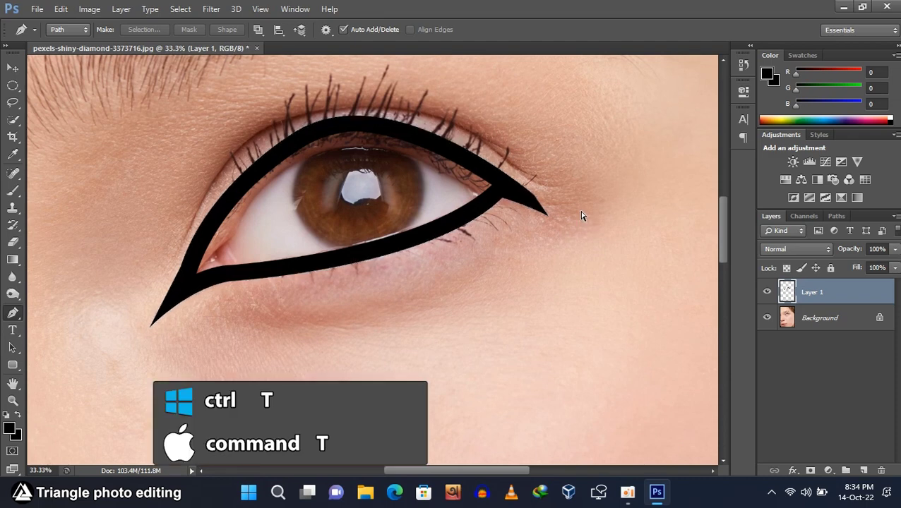
Step: Warp the eyeliner layer to extend and lift the wing at the outer corner and lengthen the inner-corner tip, applying the result
{"action": "key", "text": "ctrl+t"}
{"action": "right_click", "coordinate": [488, 216]}
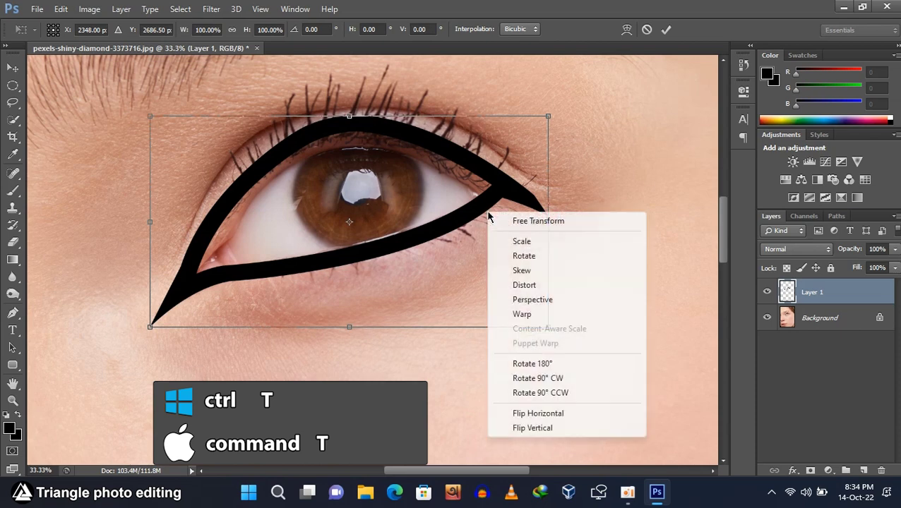
{"action": "left_click", "coordinate": [519, 315]}
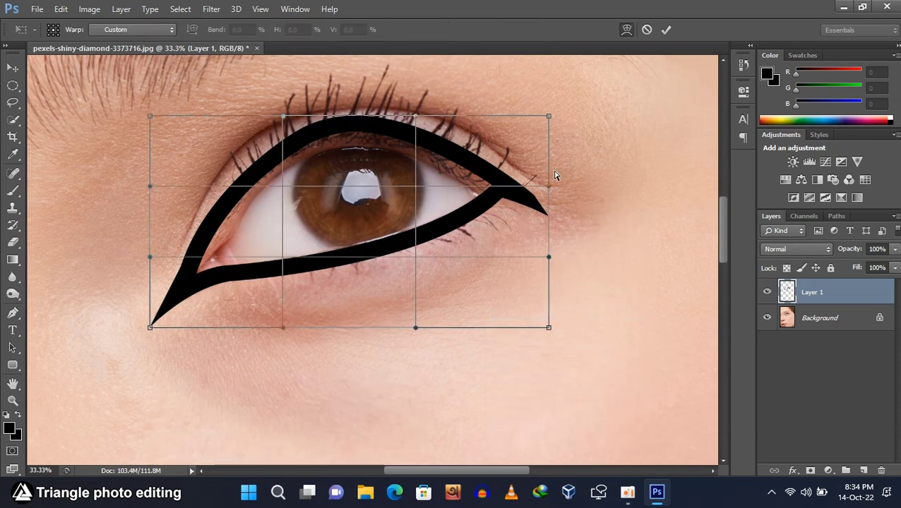
{"action": "left_click_drag", "start_coordinate": [551, 190], "coordinate": [601, 206]}
{"action": "left_click_drag", "start_coordinate": [451, 204], "coordinate": [501, 161]}
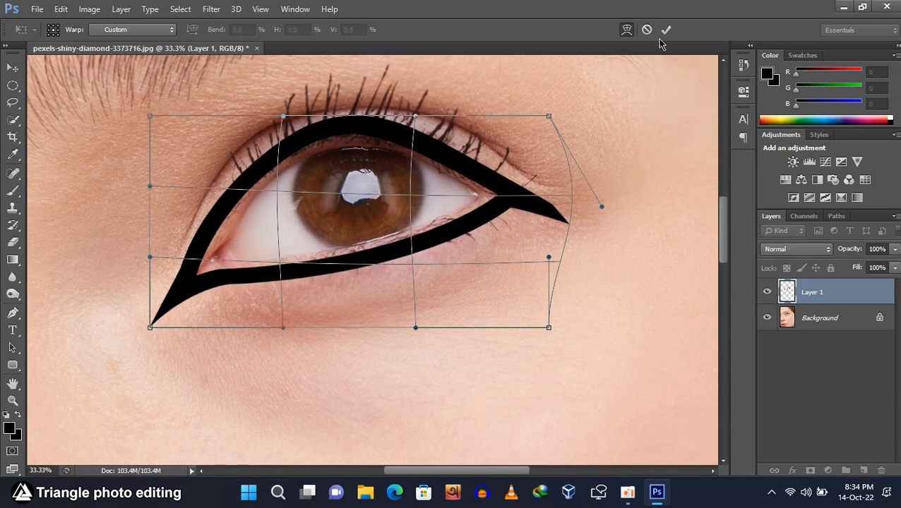
{"action": "left_click_drag", "start_coordinate": [564, 226], "coordinate": [433, 244]}
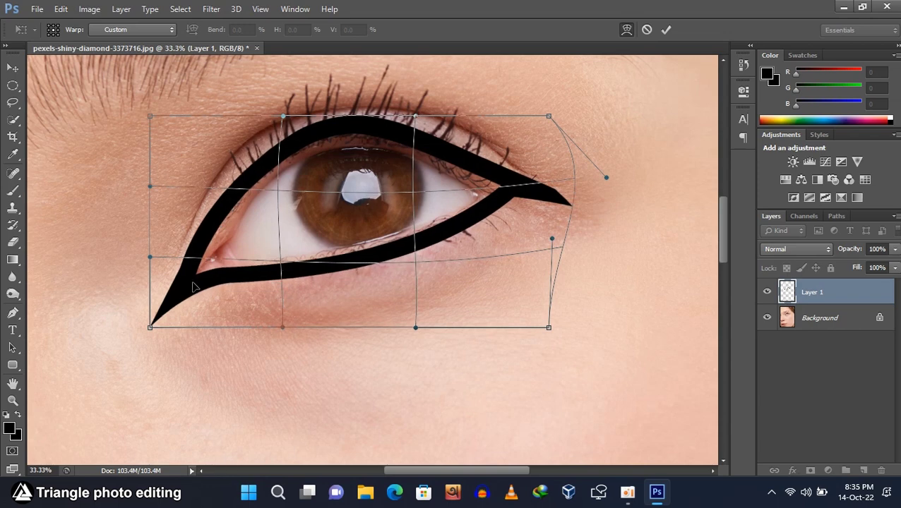
{"action": "left_click_drag", "start_coordinate": [151, 327], "coordinate": [135, 329]}
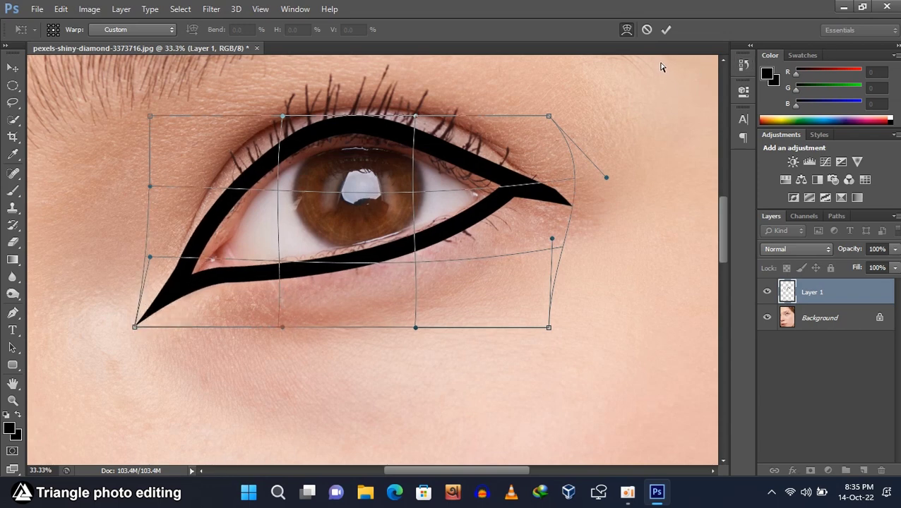
{"action": "left_click", "coordinate": [666, 30]}
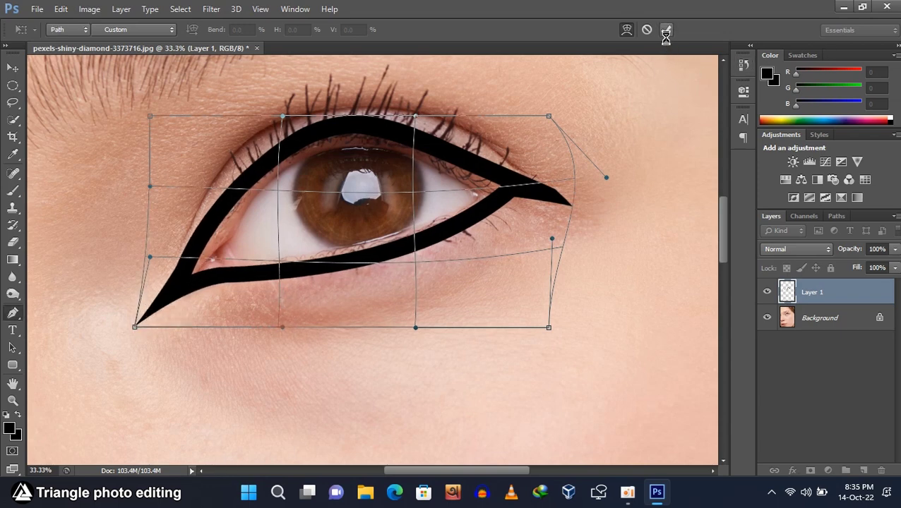
{"action": "key", "text": "ctrl+minus"}
{"action": "key", "text": "ctrl+minus"}
{"action": "key", "text": "ctrl+minus"}
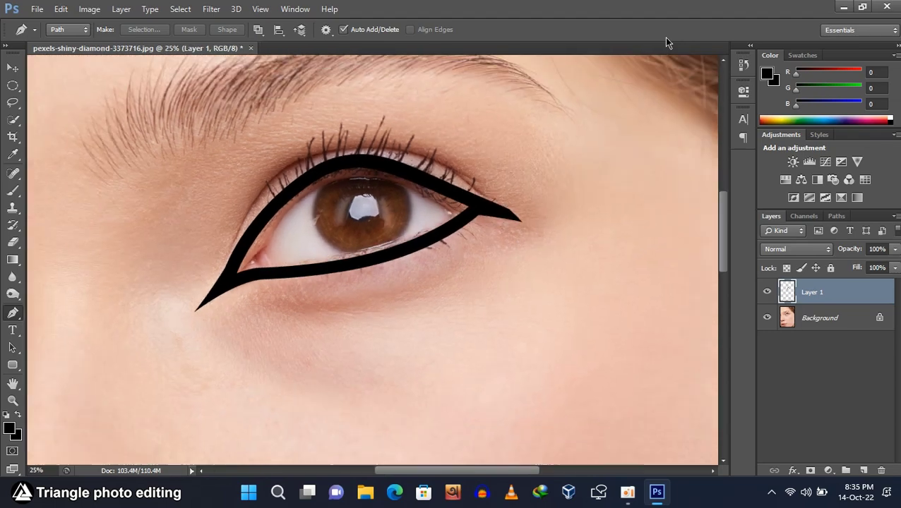
{"action": "key", "text": "ctrl+plus"}
{"action": "key", "text": "ctrl+plus"}
{"action": "key", "text": "ctrl+plus"}
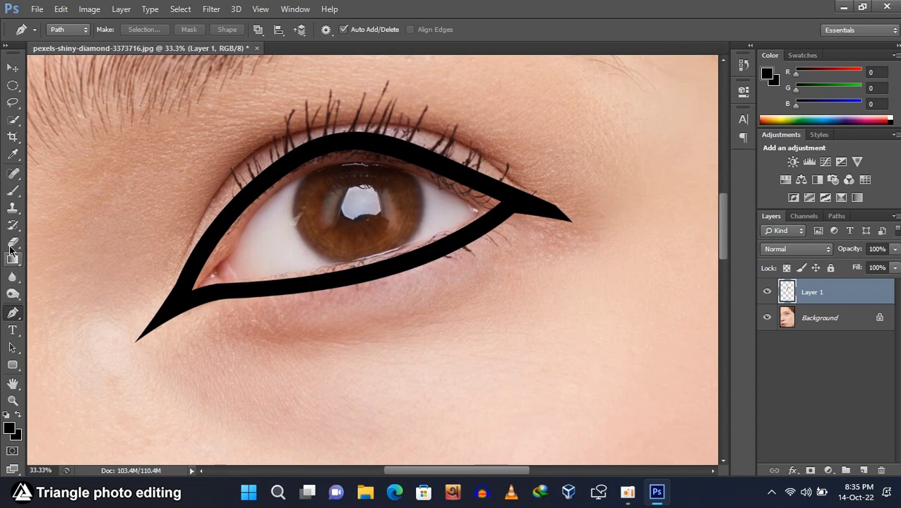
Step: Paint black with the 50 px brush along the underside of the outer-corner wing to smooth its junction with the lower line
{"action": "left_click", "coordinate": [12, 191]}
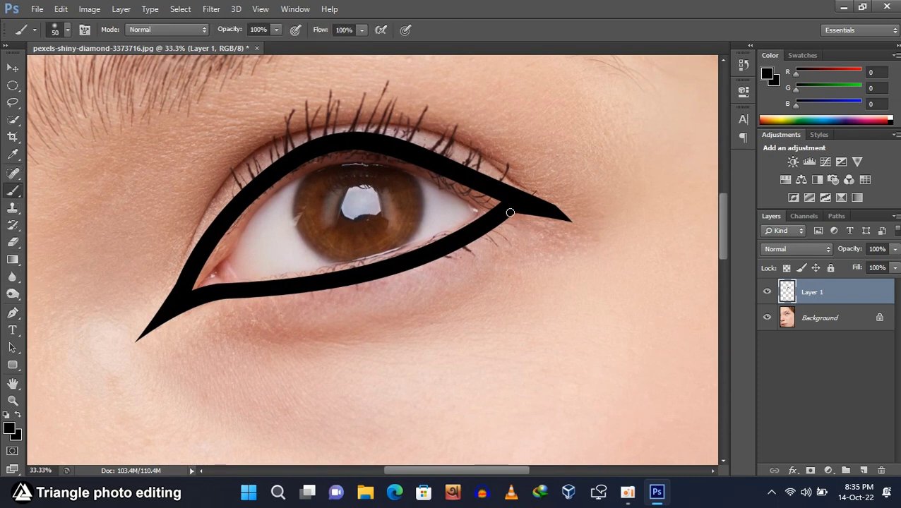
{"action": "left_click", "coordinate": [9, 428]}
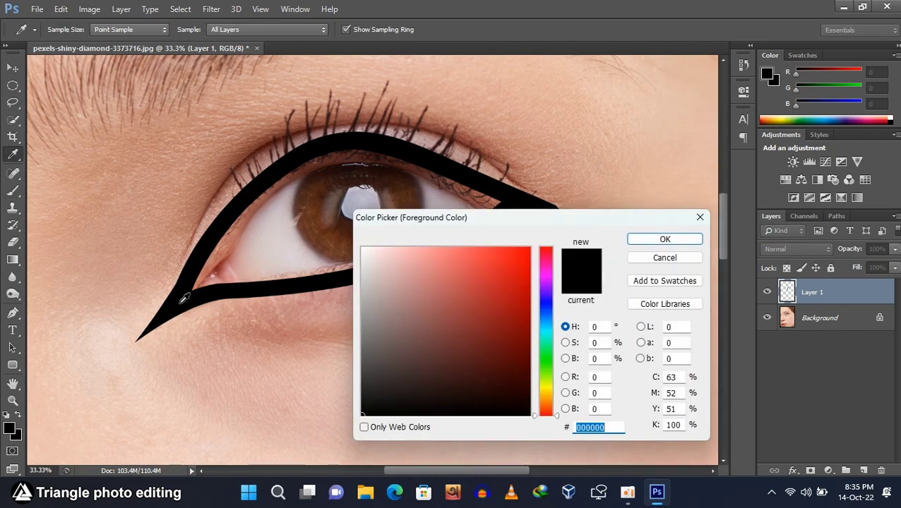
{"action": "left_click", "coordinate": [671, 241]}
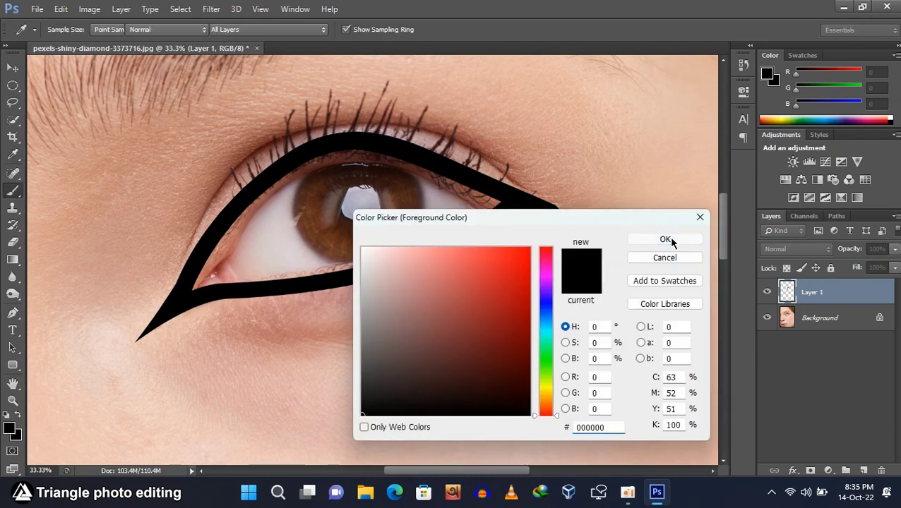
{"action": "mouse_move", "coordinate": [519, 210]}
{"action": "left_mouse_down"}
{"action": "mouse_move", "coordinate": [508, 215]}
{"action": "mouse_move", "coordinate": [528, 210]}
{"action": "mouse_move", "coordinate": [502, 218]}
{"action": "left_mouse_up"}
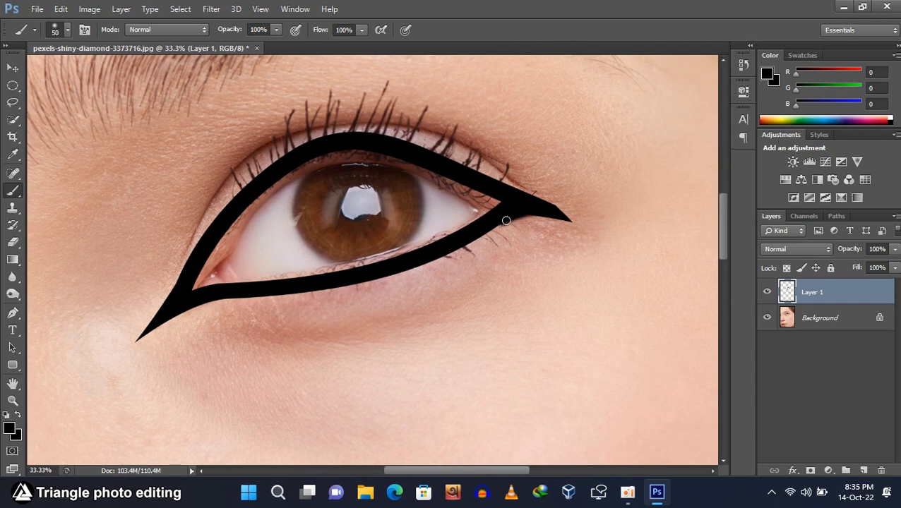
{"action": "left_click_drag", "start_coordinate": [502, 219], "coordinate": [493, 221]}
Step: Soften the eyeliner layer with a Gaussian Blur of 11.4 pixels radius
{"action": "left_click", "coordinate": [210, 9]}
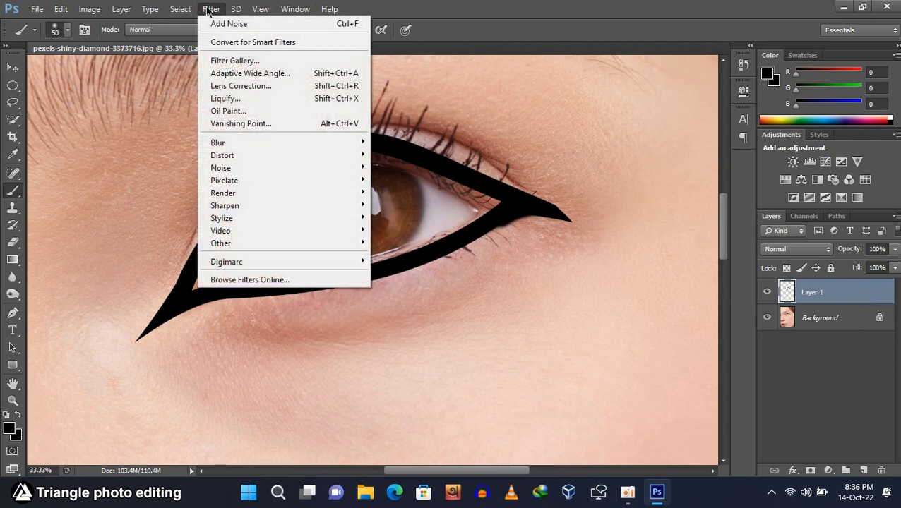
{"action": "mouse_move", "coordinate": [243, 144]}
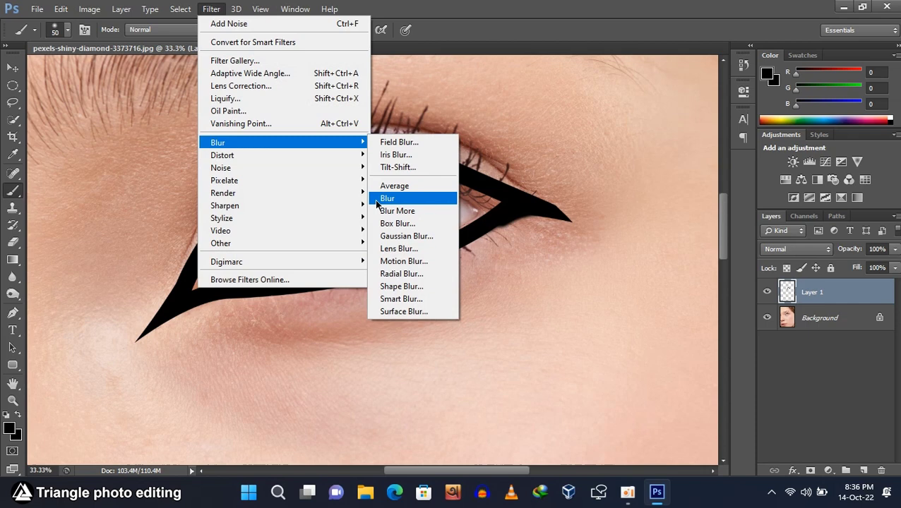
{"action": "left_click", "coordinate": [408, 237]}
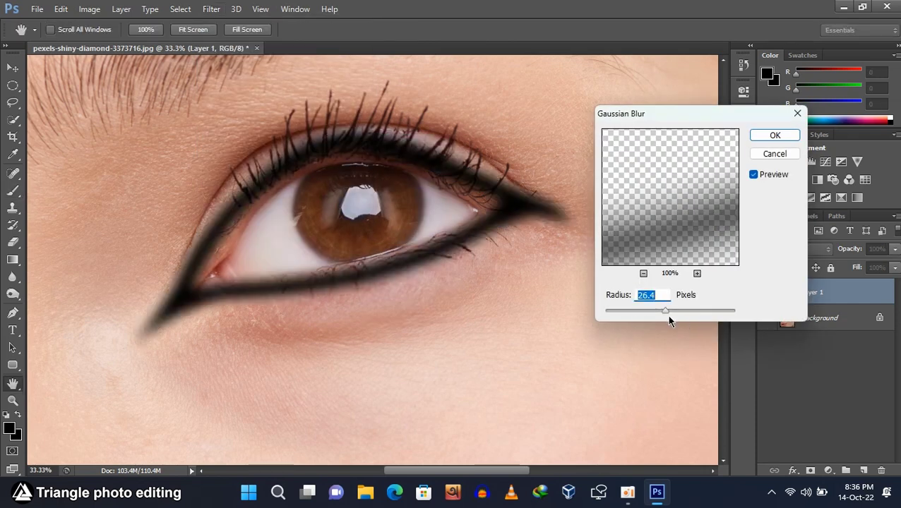
{"action": "left_click_drag", "start_coordinate": [663, 312], "coordinate": [661, 311]}
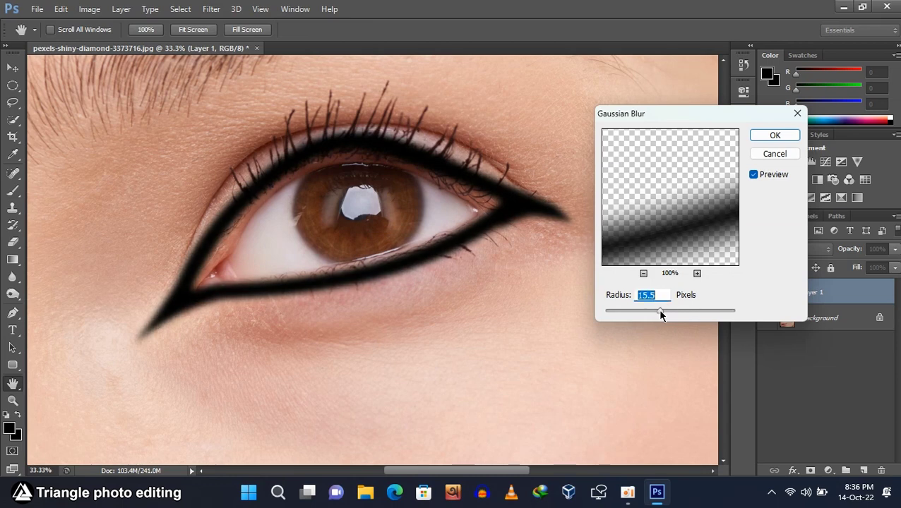
{"action": "left_click_drag", "start_coordinate": [659, 311], "coordinate": [652, 311]}
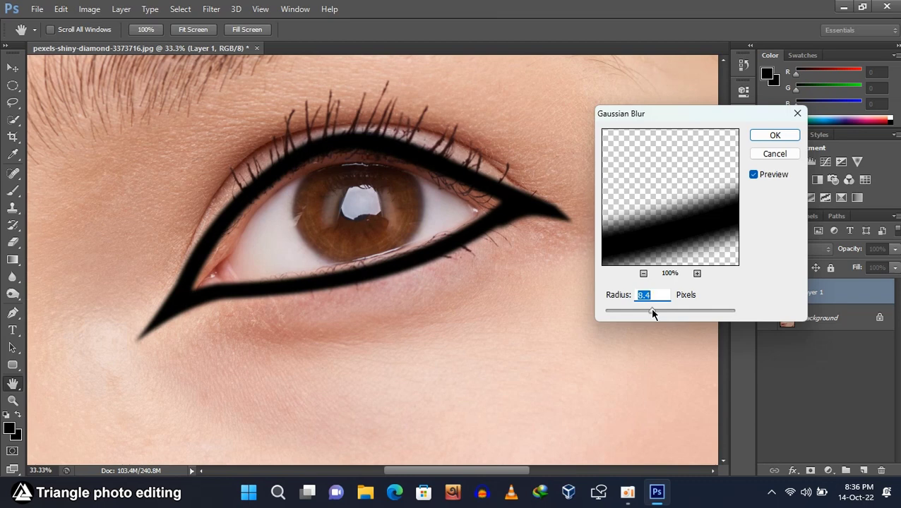
{"action": "left_click_drag", "start_coordinate": [650, 310], "coordinate": [658, 311]}
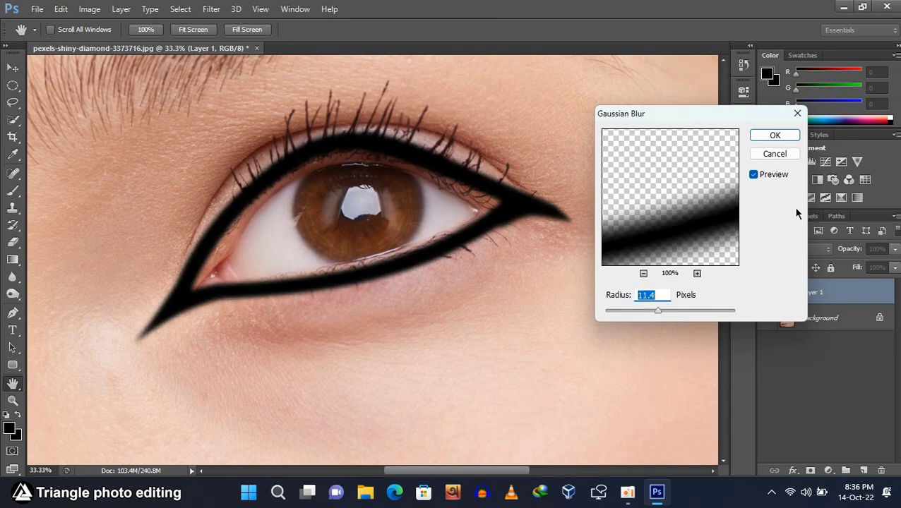
{"action": "left_click", "coordinate": [779, 136]}
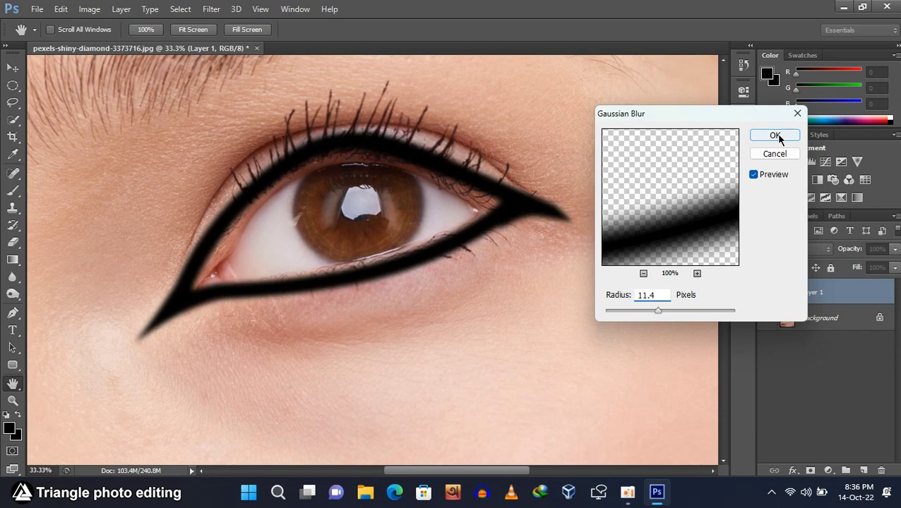
Step: Examine the blurred eyeliner on the whole face and closer up around the eye
{"action": "key", "text": "b"}
{"action": "key", "text": "ctrl+minus"}
{"action": "key", "text": "ctrl+minus"}
{"action": "key", "text": "ctrl+minus"}
{"action": "key", "text": "ctrl+minus"}
{"action": "key", "text": "ctrl+minus"}
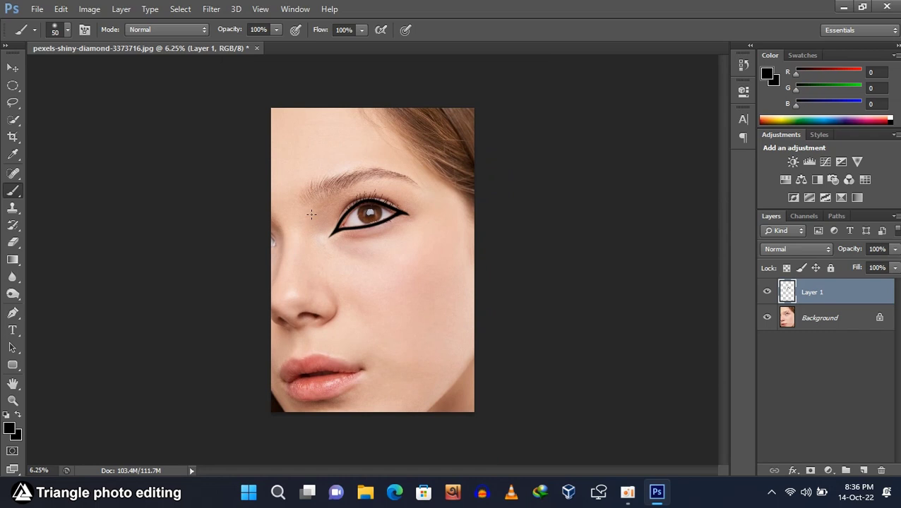
{"action": "key", "text": "ctrl+plus"}
{"action": "key", "text": "ctrl+plus"}
{"action": "key", "text": "ctrl+plus"}
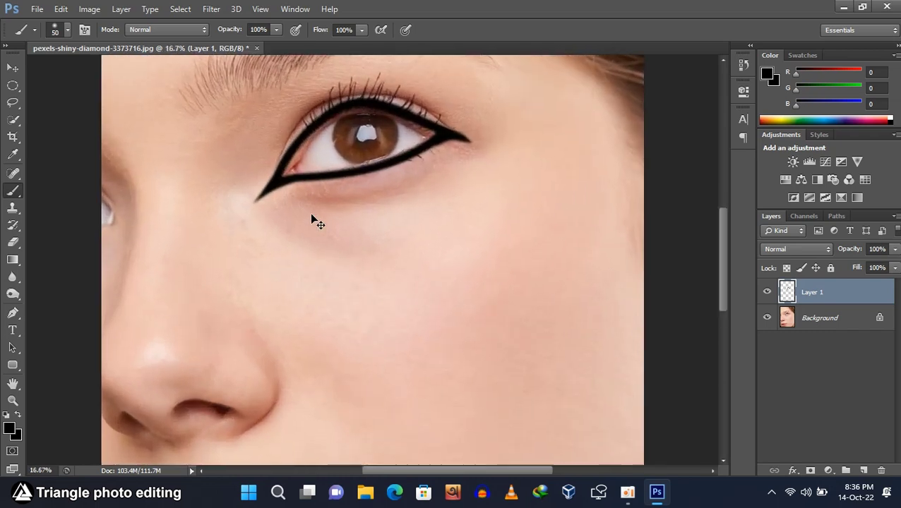
{"action": "key", "text": "ctrl+plus"}
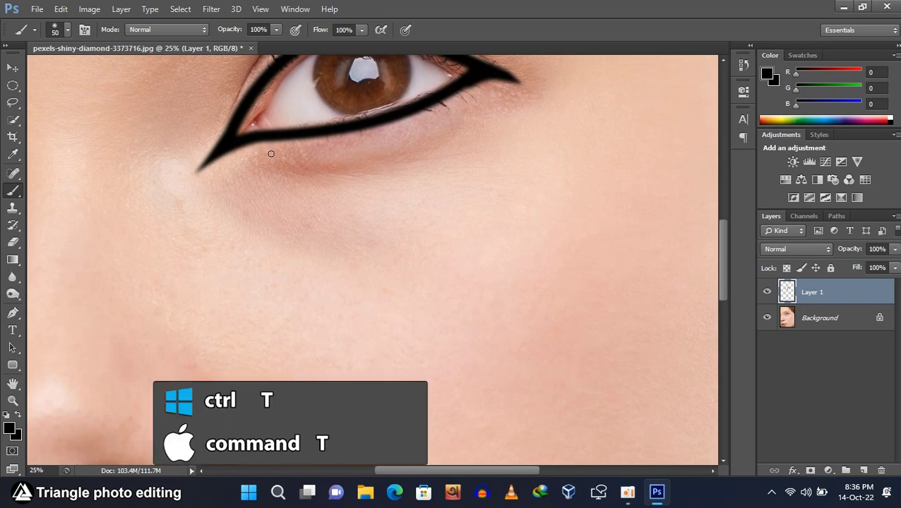
Step: Warp the eyeliner layer to stretch and flatten the inner-corner tip and fit the outer corner and lower line closer to the eye
{"action": "key", "text": "ctrl+t"}
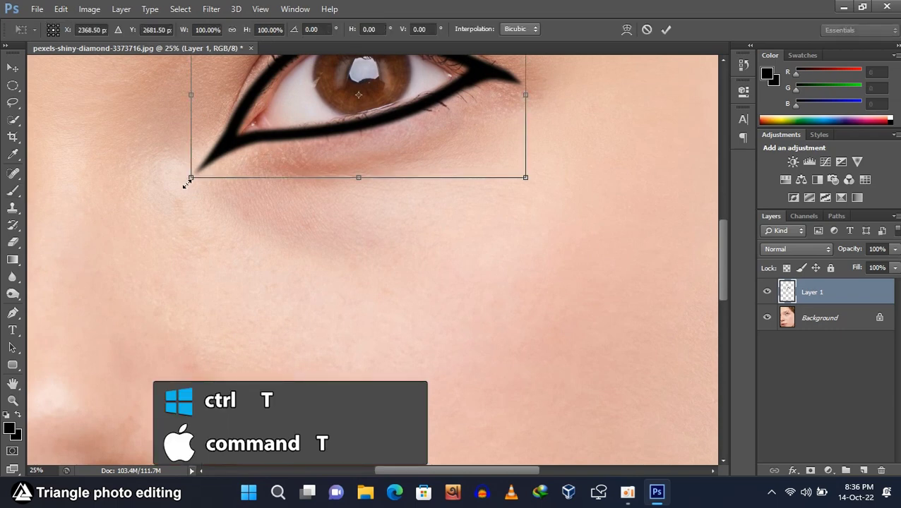
{"action": "right_click", "coordinate": [225, 142]}
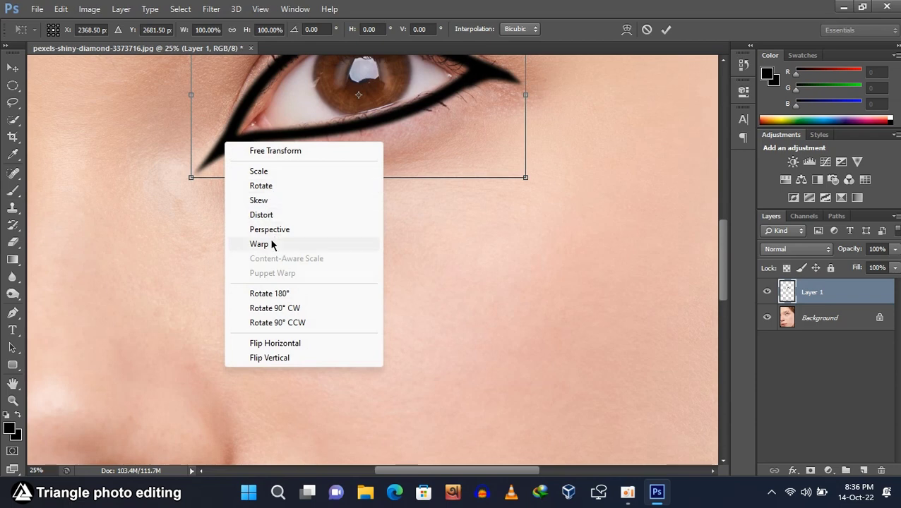
{"action": "left_click", "coordinate": [260, 244]}
{"action": "scroll", "coordinate": [339, 220], "scroll_direction": "up", "scroll_amount": 3}
{"action": "left_click_drag", "start_coordinate": [192, 296], "coordinate": [155, 285]}
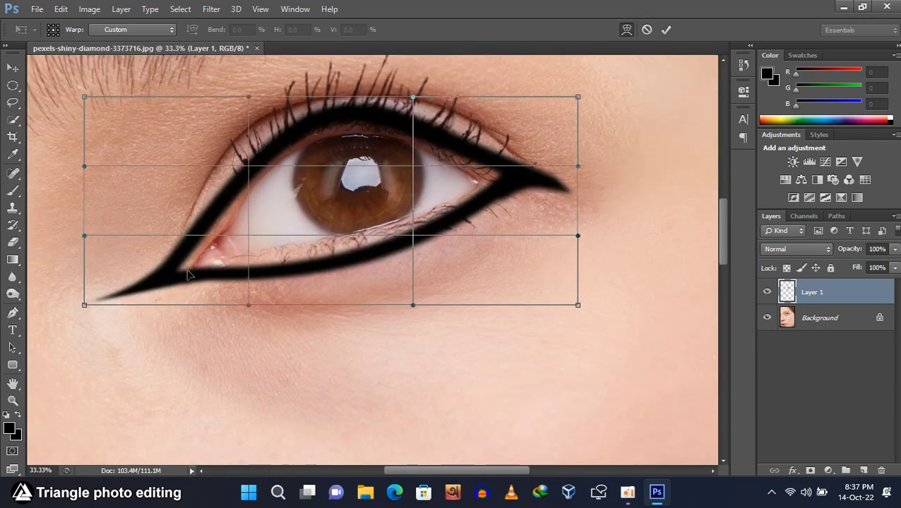
{"action": "left_click_drag", "start_coordinate": [188, 272], "coordinate": [201, 263]}
{"action": "left_click_drag", "start_coordinate": [507, 175], "coordinate": [500, 176]}
{"action": "left_click_drag", "start_coordinate": [352, 256], "coordinate": [349, 249]}
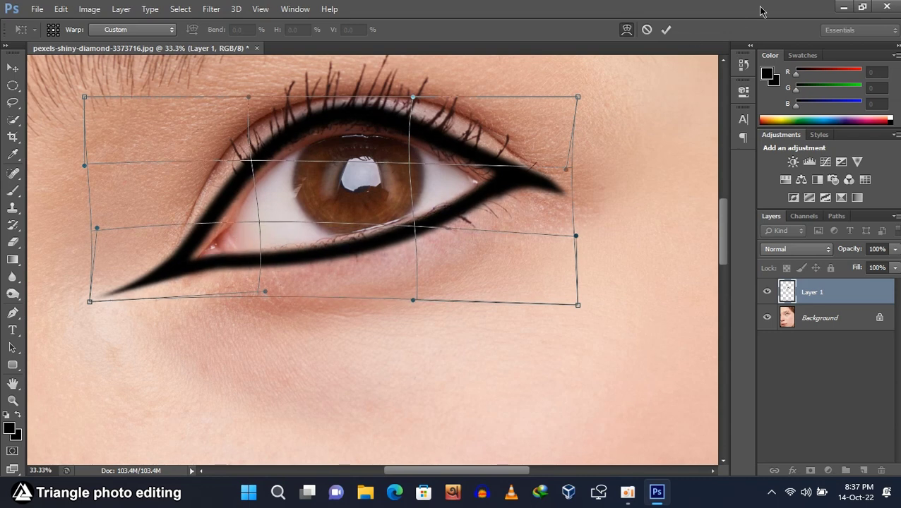
{"action": "left_click", "coordinate": [666, 29]}
Step: Examine how the reshaped eyeliner fits the whole face and its inner corner up close
{"action": "key", "text": "ctrl+minus"}
{"action": "key", "text": "ctrl+minus"}
{"action": "key", "text": "ctrl+minus"}
{"action": "key", "text": "ctrl+minus"}
{"action": "key", "text": "ctrl+minus"}
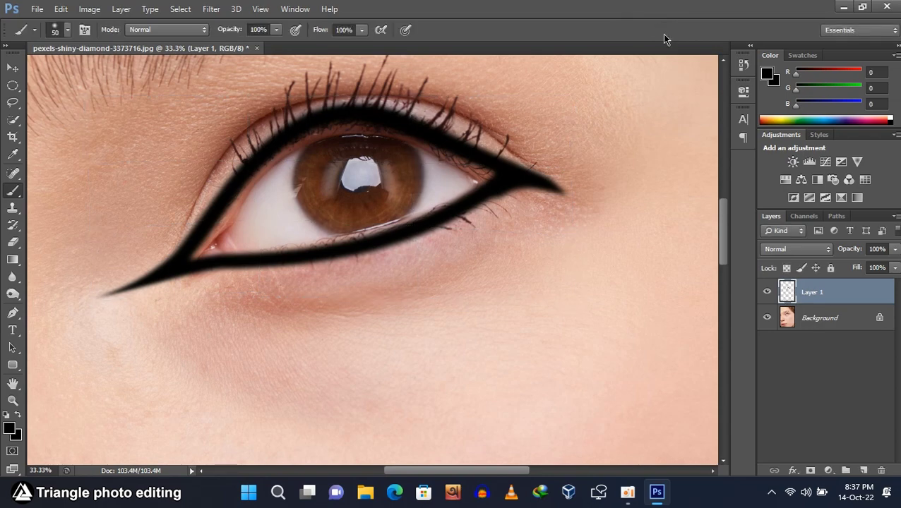
{"action": "key", "text": "ctrl+plus"}
{"action": "key", "text": "ctrl+plus"}
{"action": "key", "text": "ctrl+plus"}
{"action": "key", "text": "ctrl+plus"}
{"action": "key", "text": "ctrl+plus"}
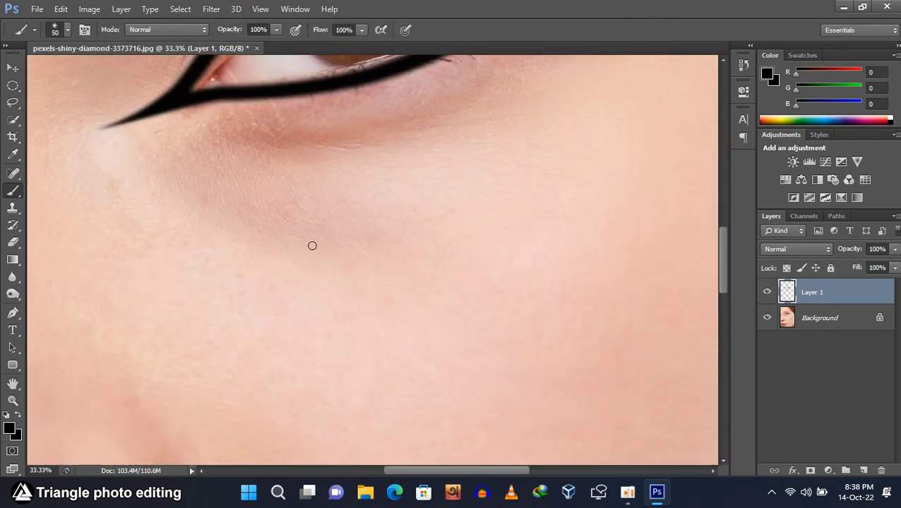
Step: Add 30.68% noise with uniform distribution to the eyeliner layer
{"action": "scroll", "coordinate": [312, 245], "scroll_direction": "up", "scroll_amount": 3}
{"action": "left_click", "coordinate": [212, 9]}
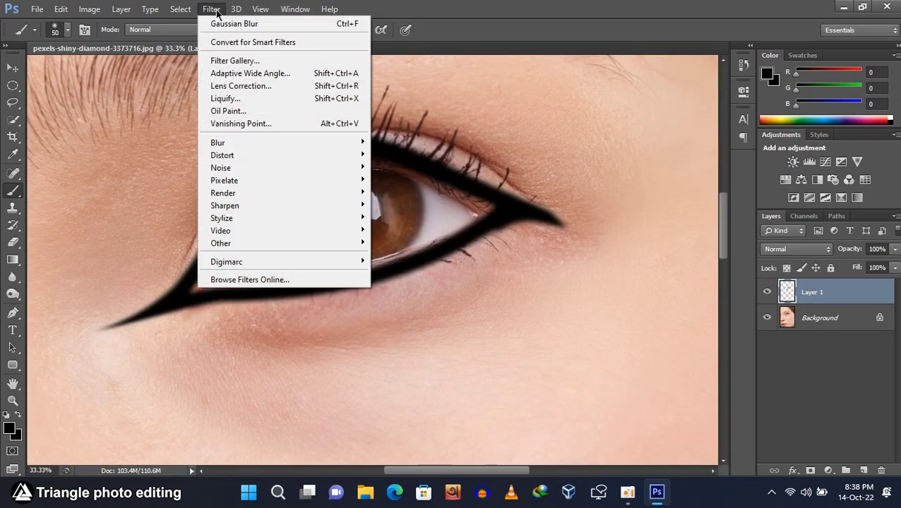
{"action": "mouse_move", "coordinate": [239, 174]}
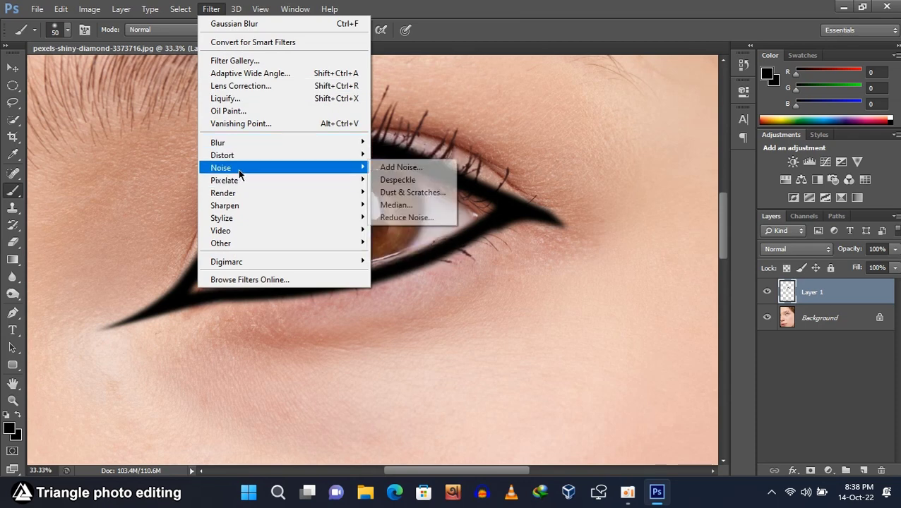
{"action": "left_click", "coordinate": [415, 174]}
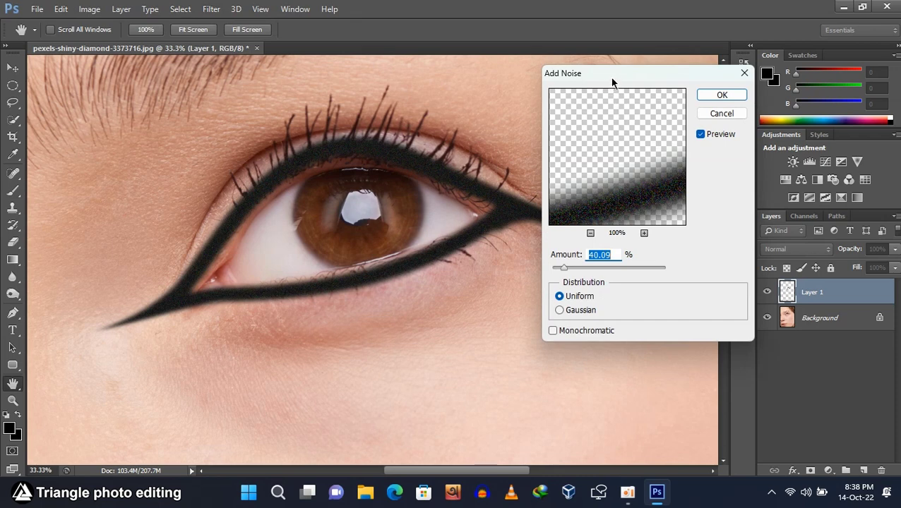
{"action": "left_click_drag", "start_coordinate": [613, 79], "coordinate": [722, 103]}
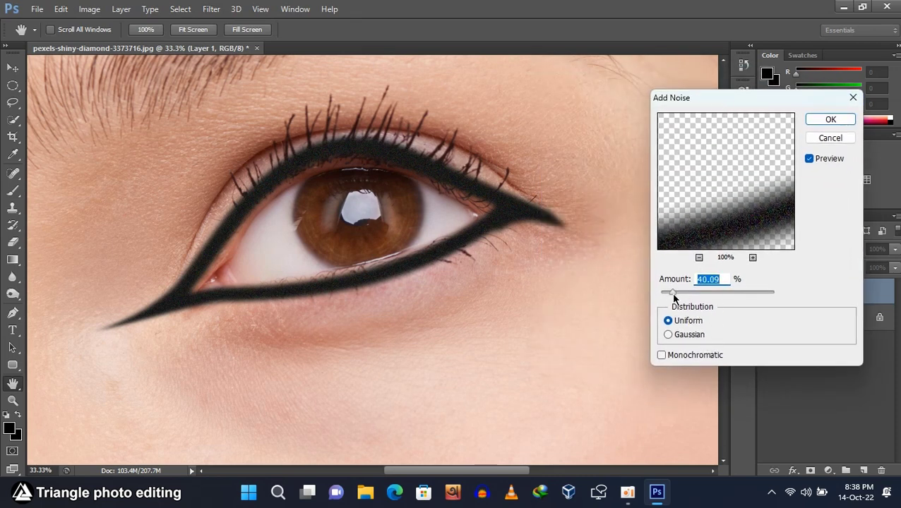
{"action": "left_click_drag", "start_coordinate": [673, 297], "coordinate": [663, 297]}
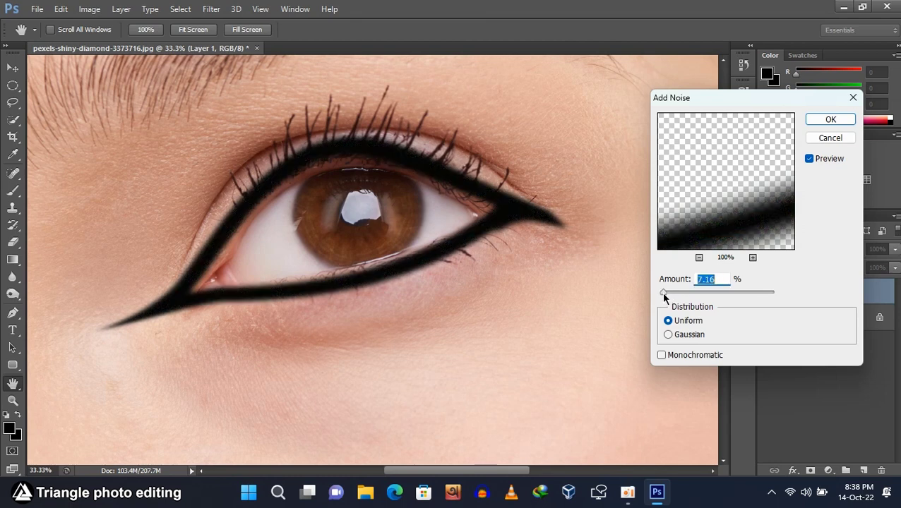
{"action": "left_click_drag", "start_coordinate": [665, 297], "coordinate": [671, 297]}
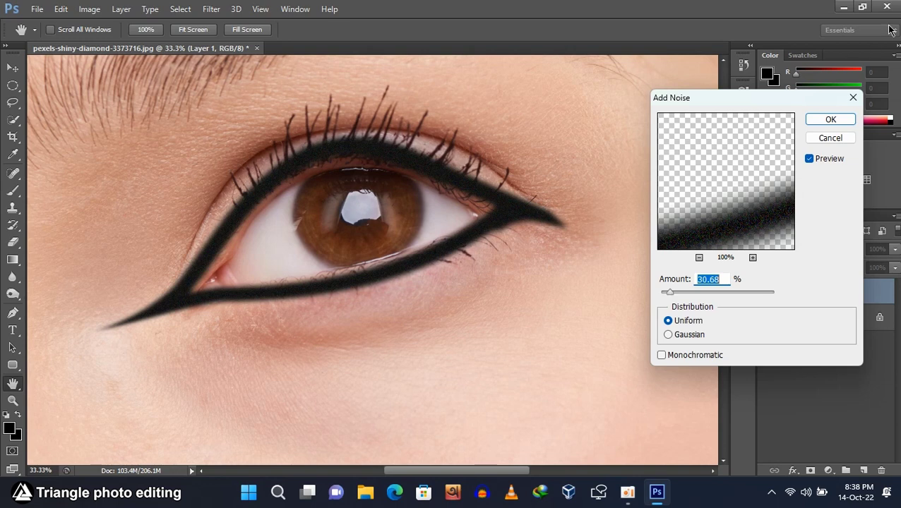
{"action": "left_click", "coordinate": [831, 120]}
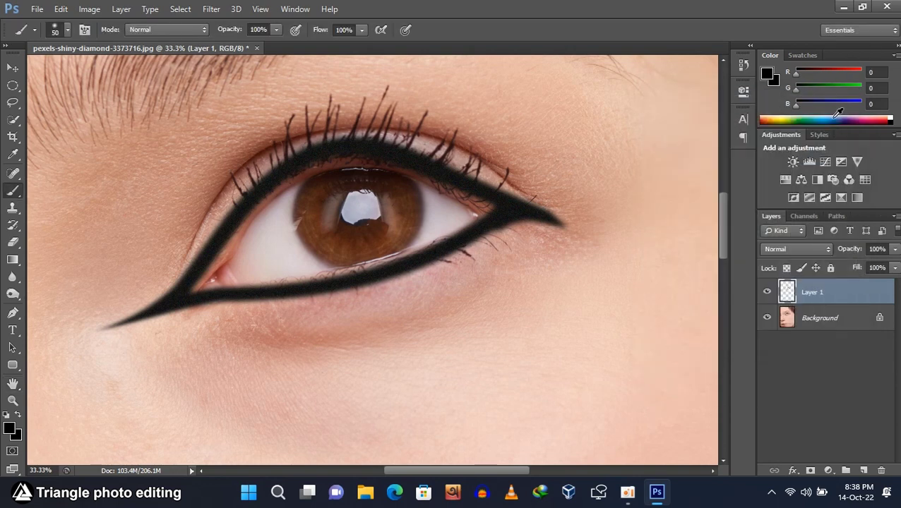
Step: Compare the portrait before and after by hiding and showing the eyeliner layer, Layer 1
{"action": "key", "text": "ctrl+minus"}
{"action": "key", "text": "ctrl+minus"}
{"action": "key", "text": "ctrl+minus"}
{"action": "key", "text": "ctrl+minus"}
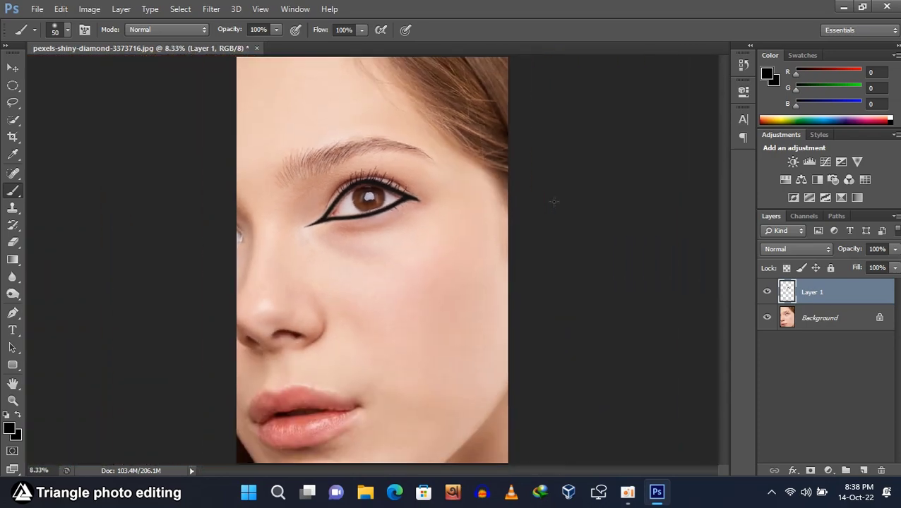
{"action": "key", "text": "ctrl+plus"}
{"action": "key", "text": "ctrl+plus"}
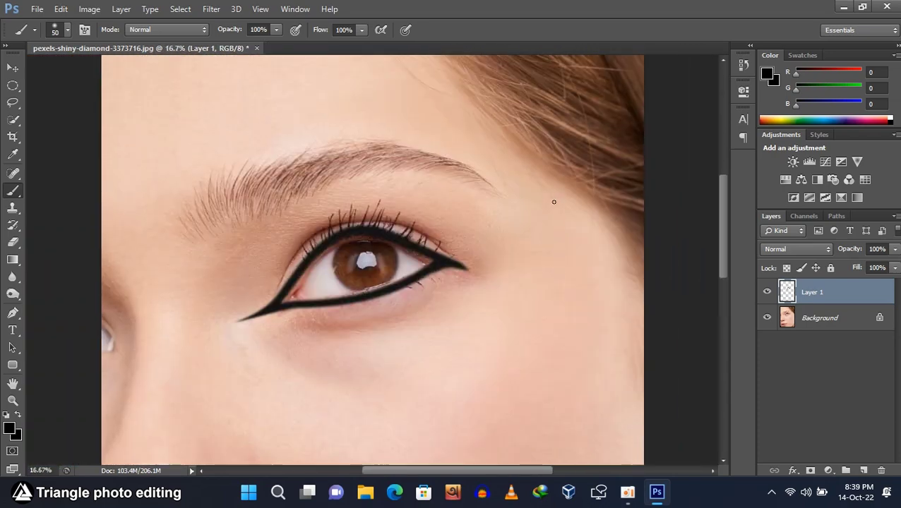
{"action": "left_click", "coordinate": [768, 293]}
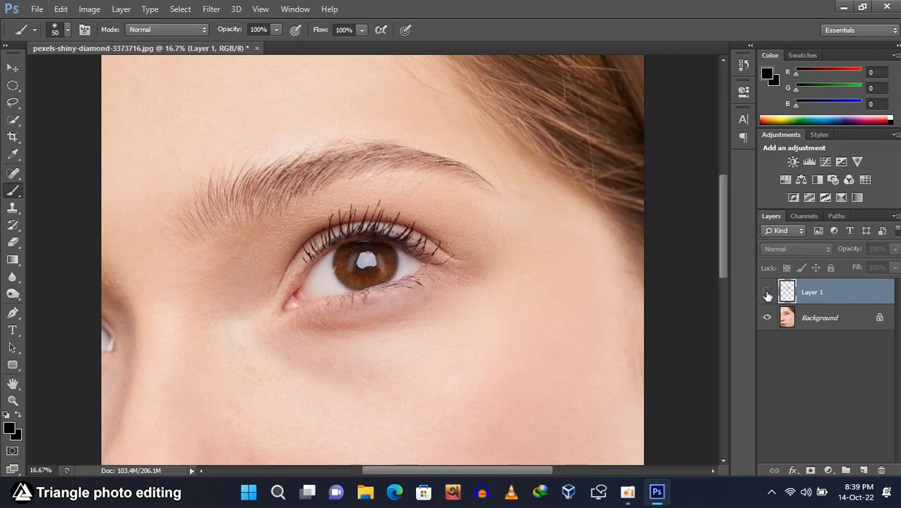
{"action": "left_click", "coordinate": [768, 293]}
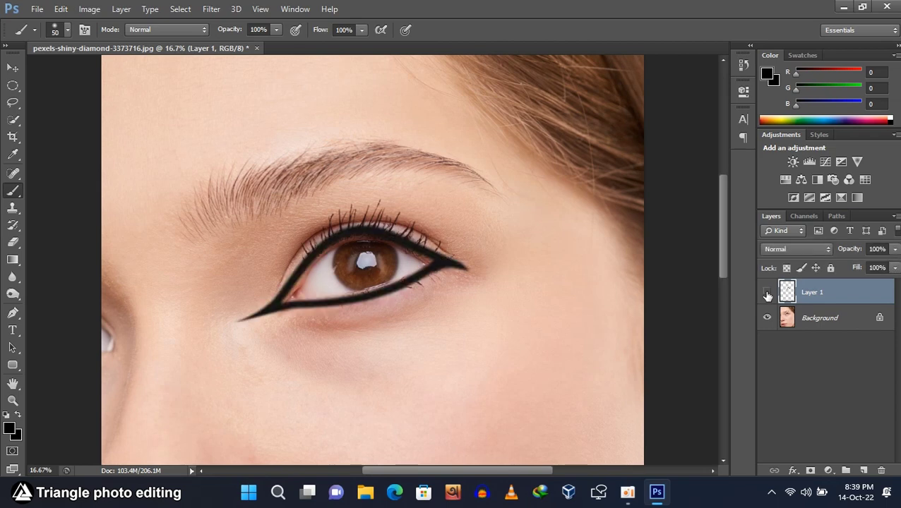
{"action": "left_click", "coordinate": [768, 293]}
{"action": "left_click", "coordinate": [768, 293]}
Step: Inspect the finished eyeliner on the full portrait and in a close-up of the eye and eyebrow
{"action": "key", "text": "ctrl+minus"}
{"action": "key", "text": "ctrl+minus"}
{"action": "key", "text": "ctrl+minus"}
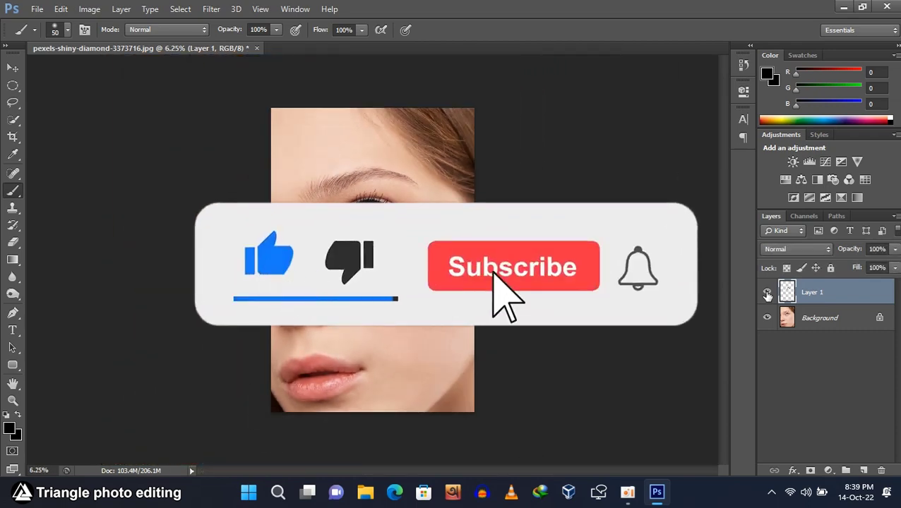
{"action": "key", "text": "ctrl+plus"}
{"action": "key", "text": "ctrl+plus"}
{"action": "key", "text": "ctrl+plus"}
{"action": "key", "text": "ctrl+plus"}
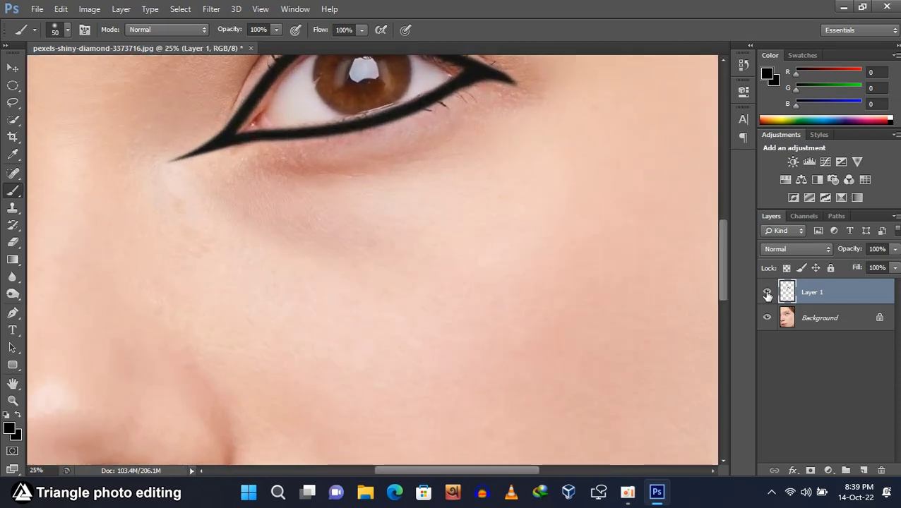
{"action": "scroll", "coordinate": [623, 112], "scroll_direction": "up", "scroll_amount": 3}
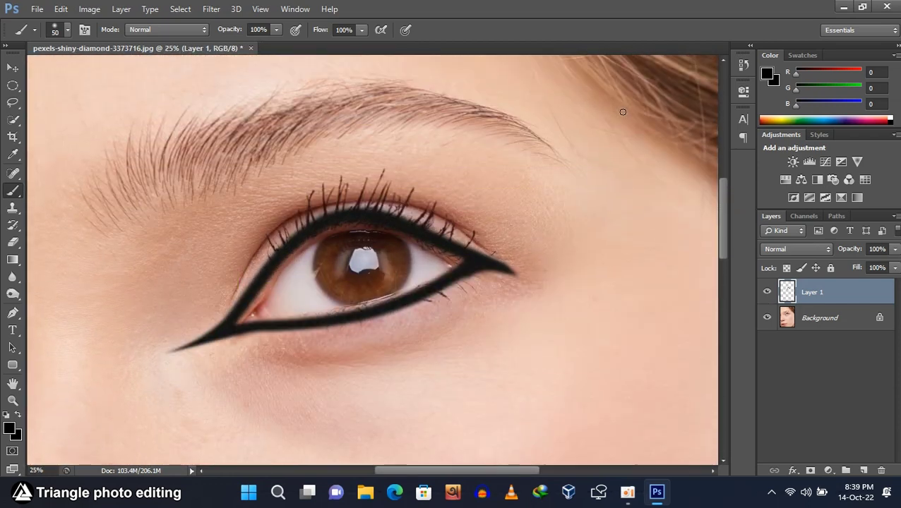
{"action": "scroll", "coordinate": [623, 112], "scroll_direction": "up", "scroll_amount": 1}
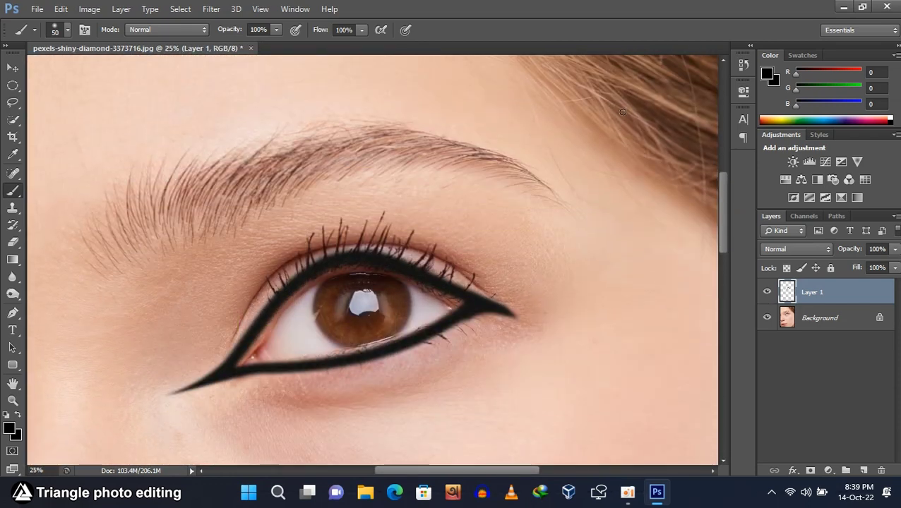